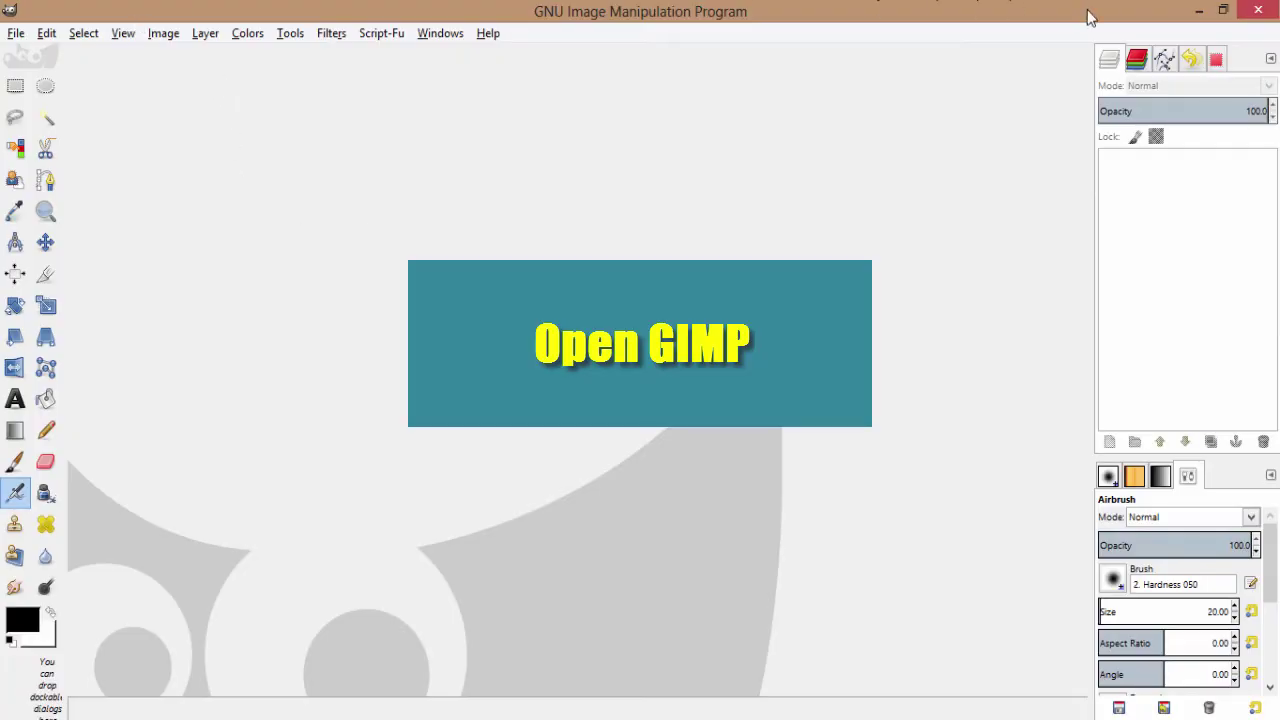
Create a new white image 600 × 600 pixels in size
click(15, 33)
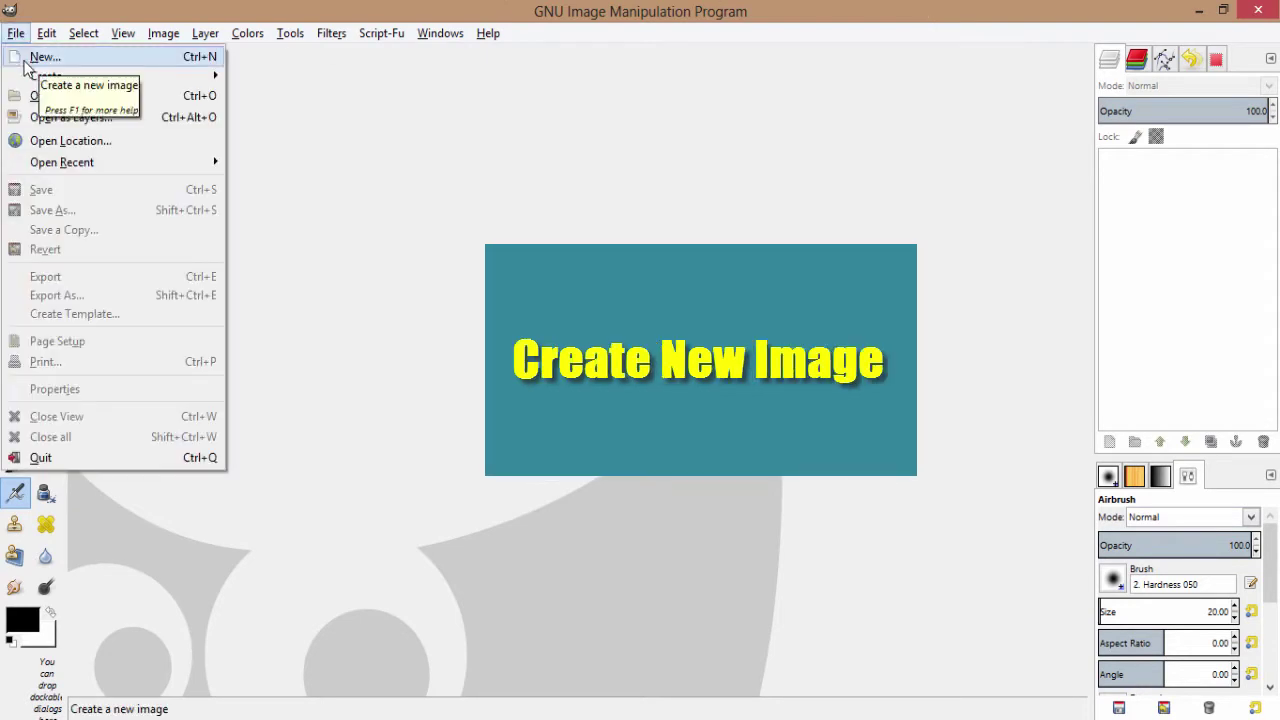
click(32, 57)
drag(193, 259, 108, 272)
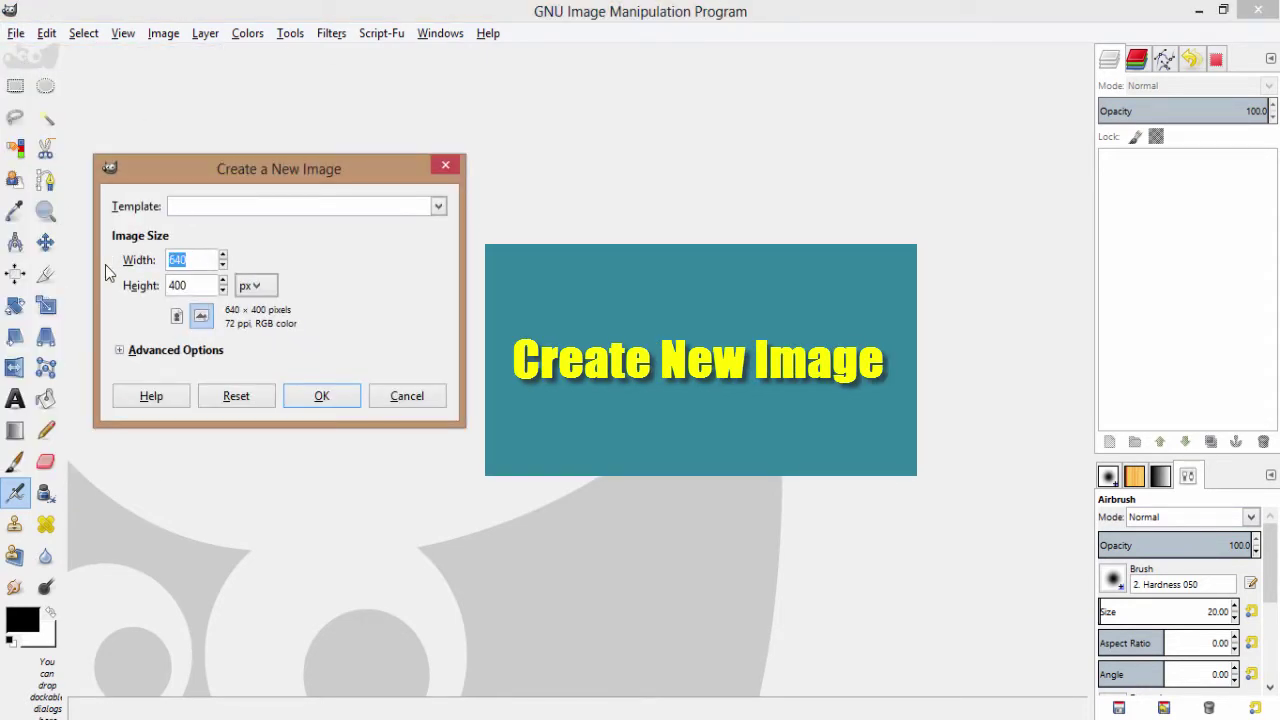
text(600)
key(Tab)
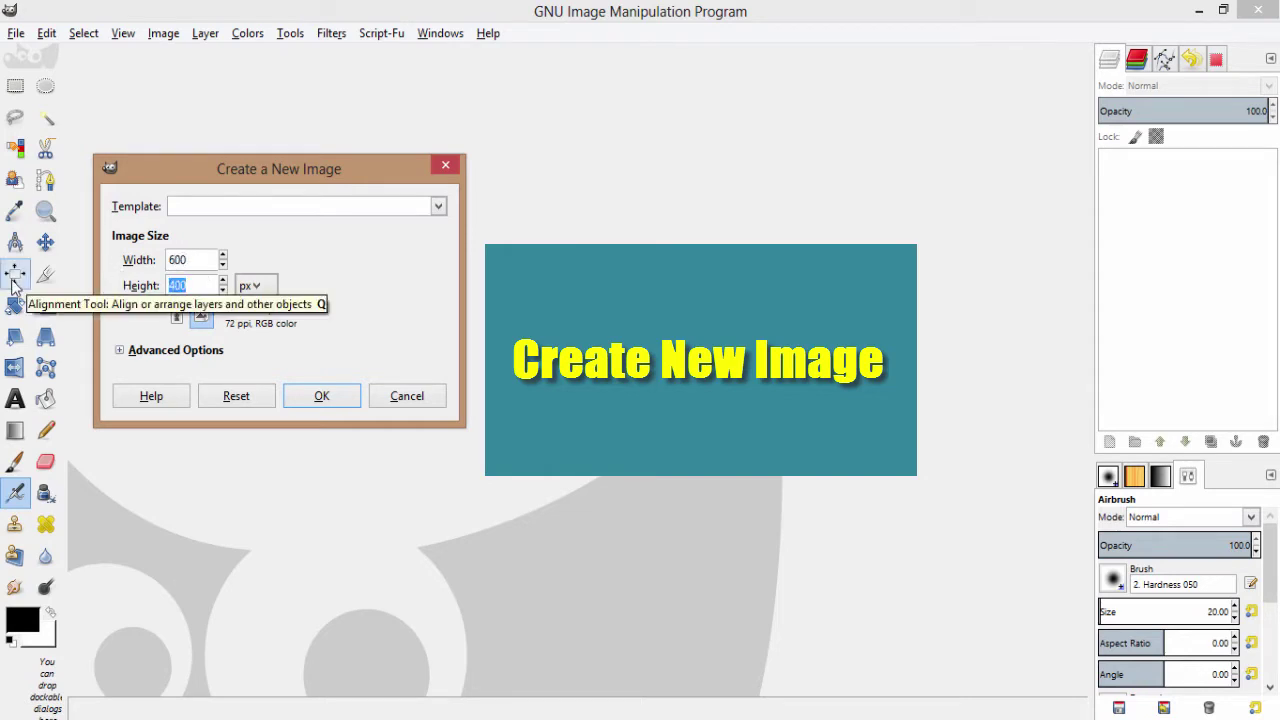
text(6)
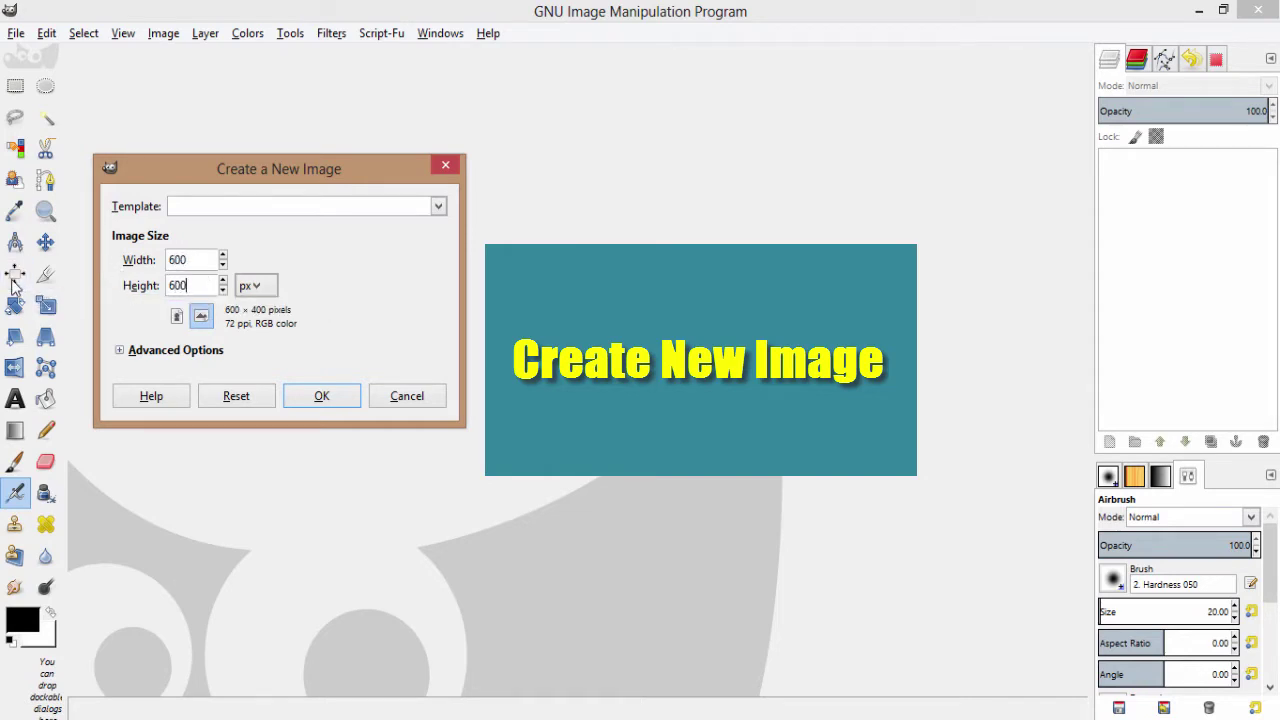
key(Return)
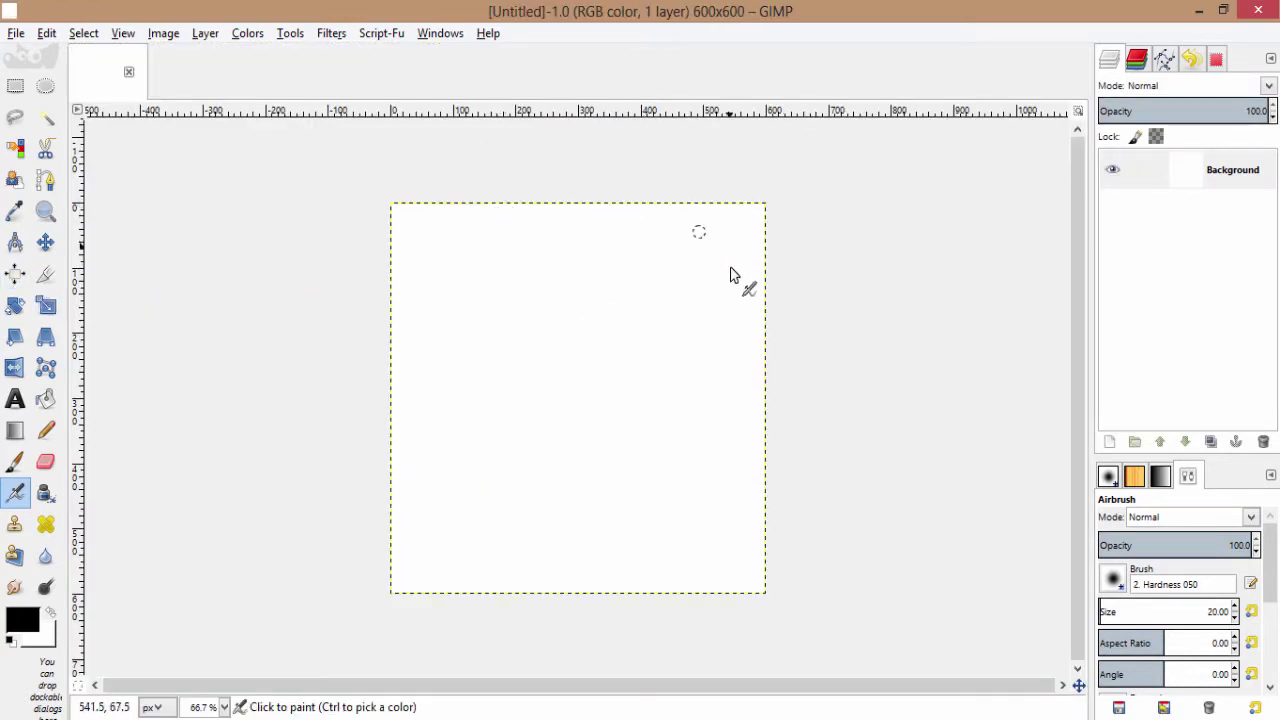
Paint two black spiral strokes down the centre of the canvas with the Paintbrush
click(16, 465)
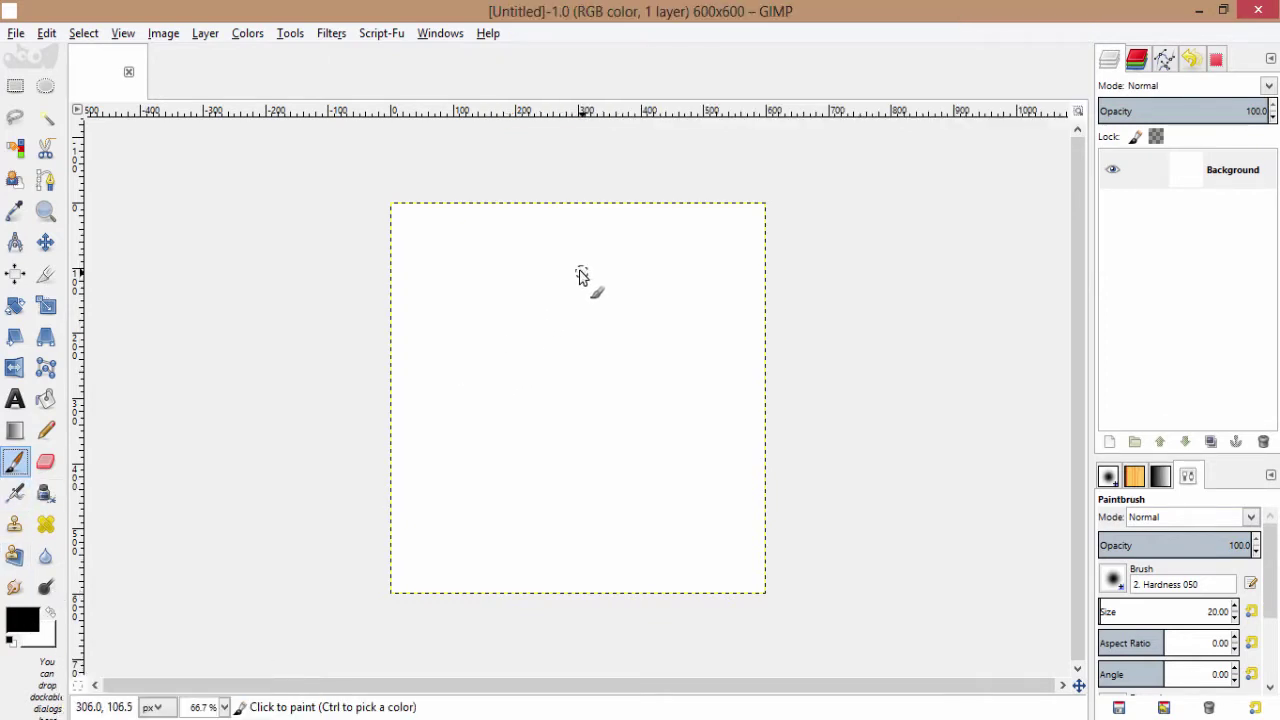
drag(585, 258, 546, 574)
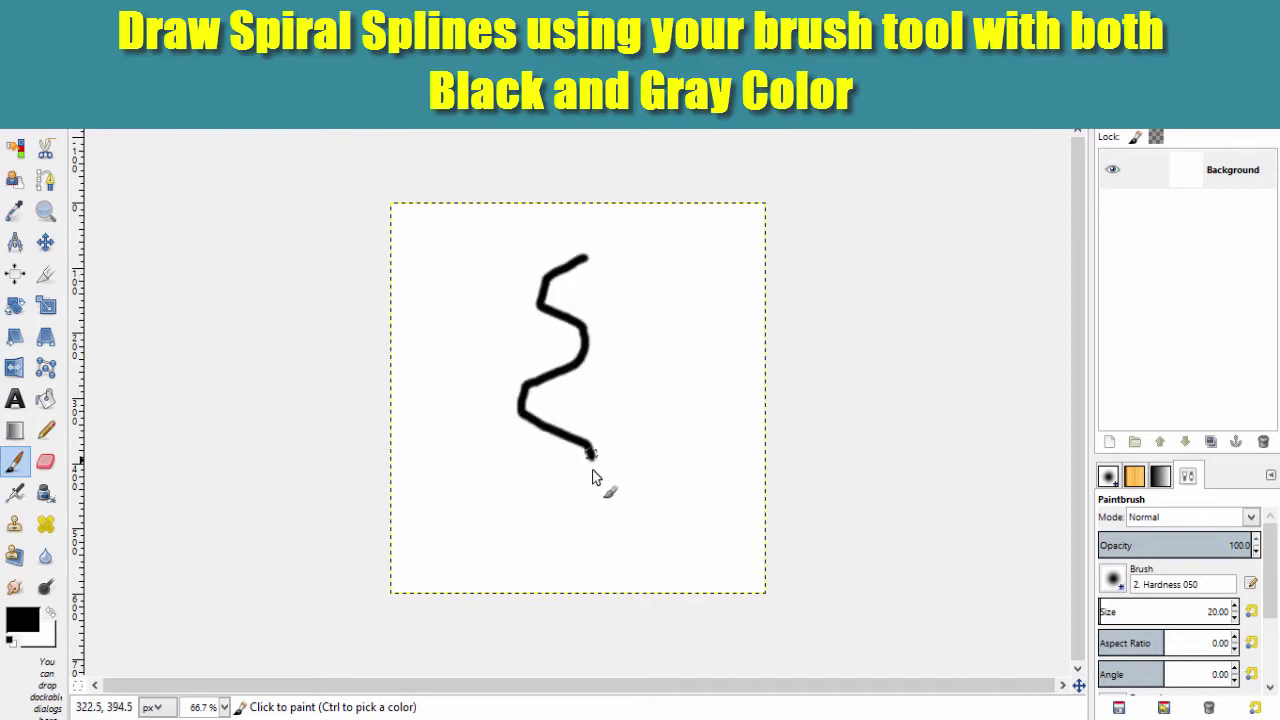
mouse_move(617, 258)
mouse_down()
mouse_move(514, 366)
mouse_move(586, 503)
mouse_move(516, 566)
mouse_up()
Switch to dark gray 4e4e4e, enlarge the brush to 40, and paint gray spirals over the black
click(22, 620)
click(140, 285)
click(357, 394)
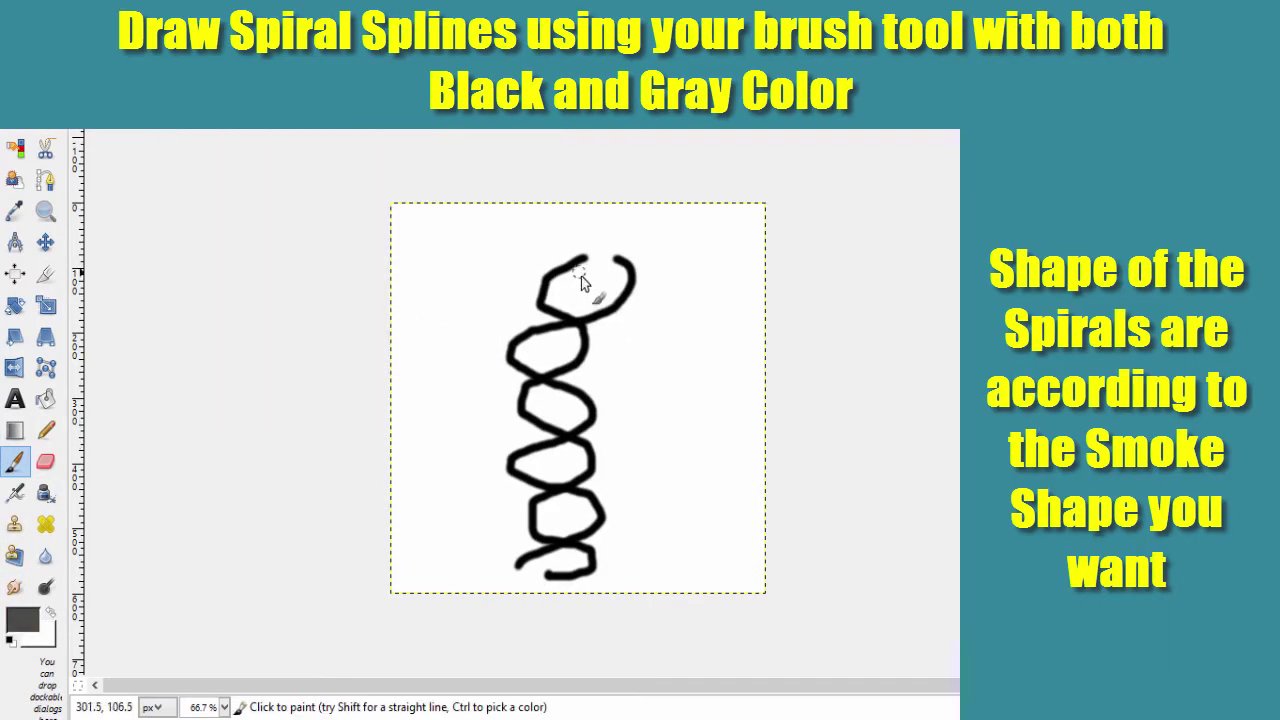
key(bracketright)
mouse_move(582, 281)
mouse_down()
mouse_move(584, 367)
mouse_move(550, 570)
mouse_up()
drag(517, 272, 560, 575)
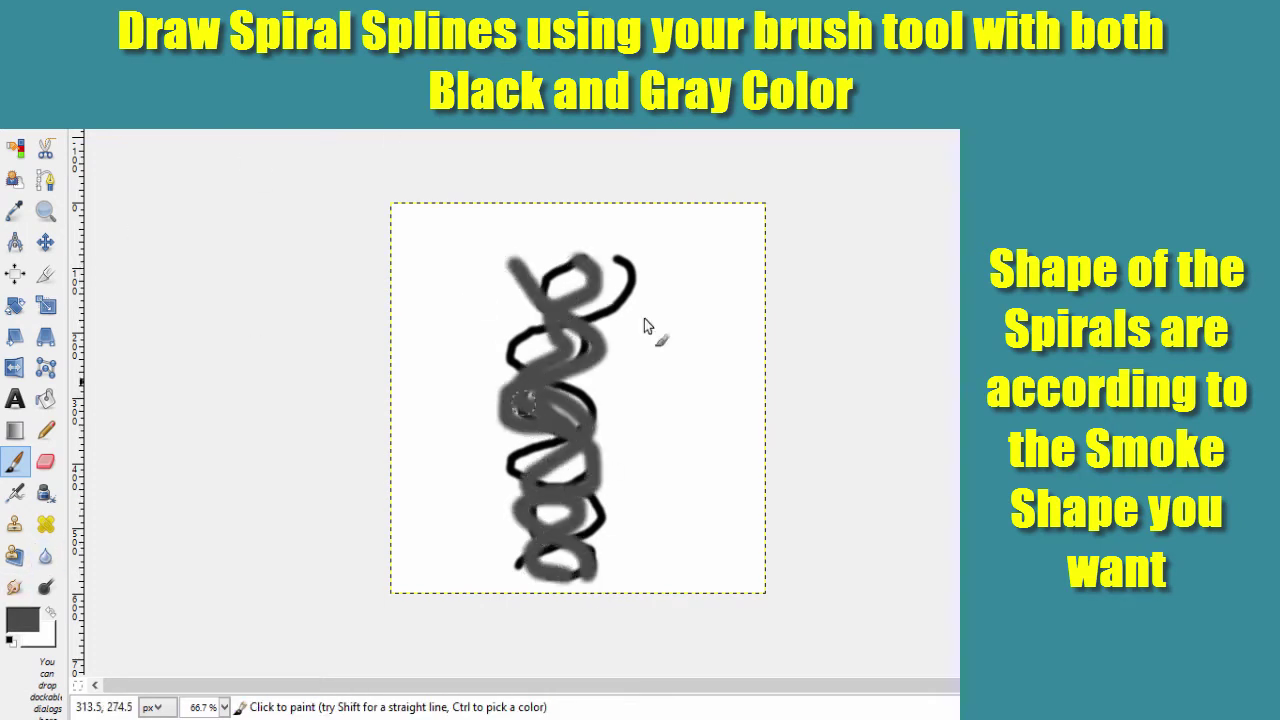
click(22, 620)
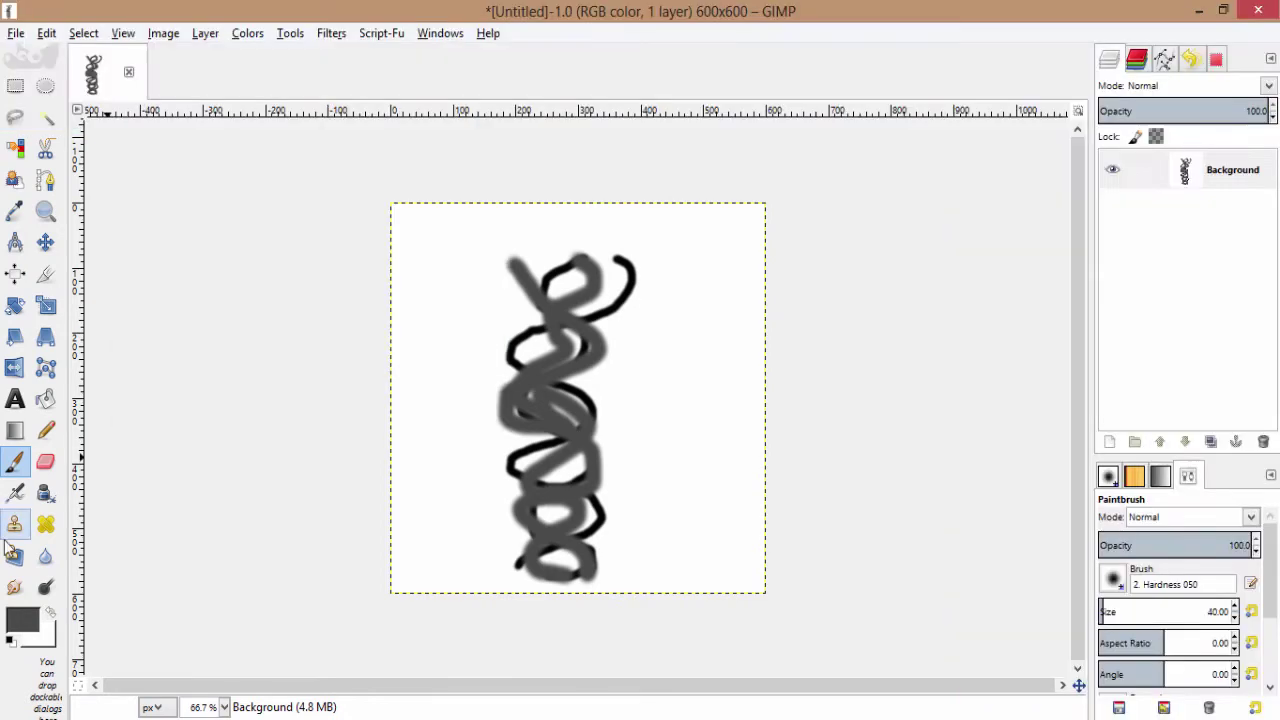
Blur the black and gray spirals together using the Smudge tool at size 116
click(15, 587)
key(bracketright)
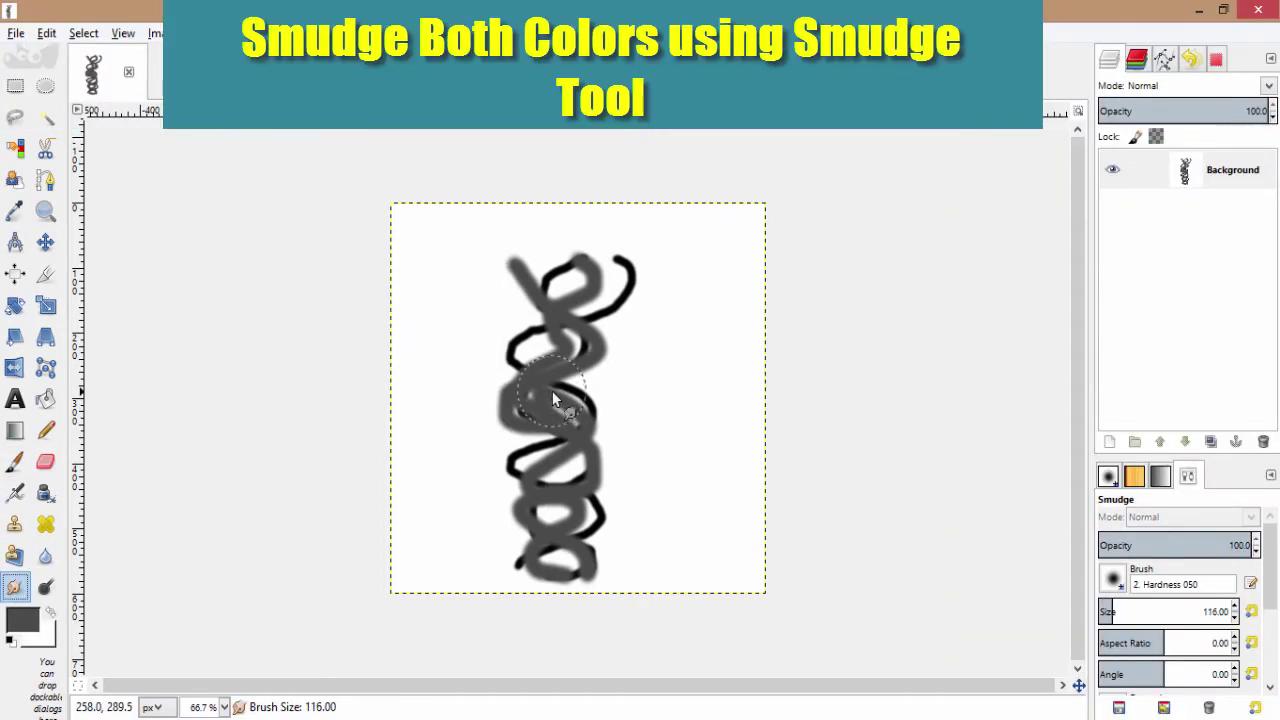
mouse_move(552, 390)
mouse_down()
mouse_move(541, 304)
mouse_move(613, 270)
mouse_move(557, 348)
mouse_move(540, 420)
mouse_move(563, 466)
mouse_move(623, 500)
mouse_move(540, 533)
mouse_move(571, 571)
mouse_move(541, 307)
mouse_move(594, 251)
mouse_move(565, 364)
mouse_move(529, 312)
mouse_move(623, 509)
mouse_move(495, 585)
mouse_up()
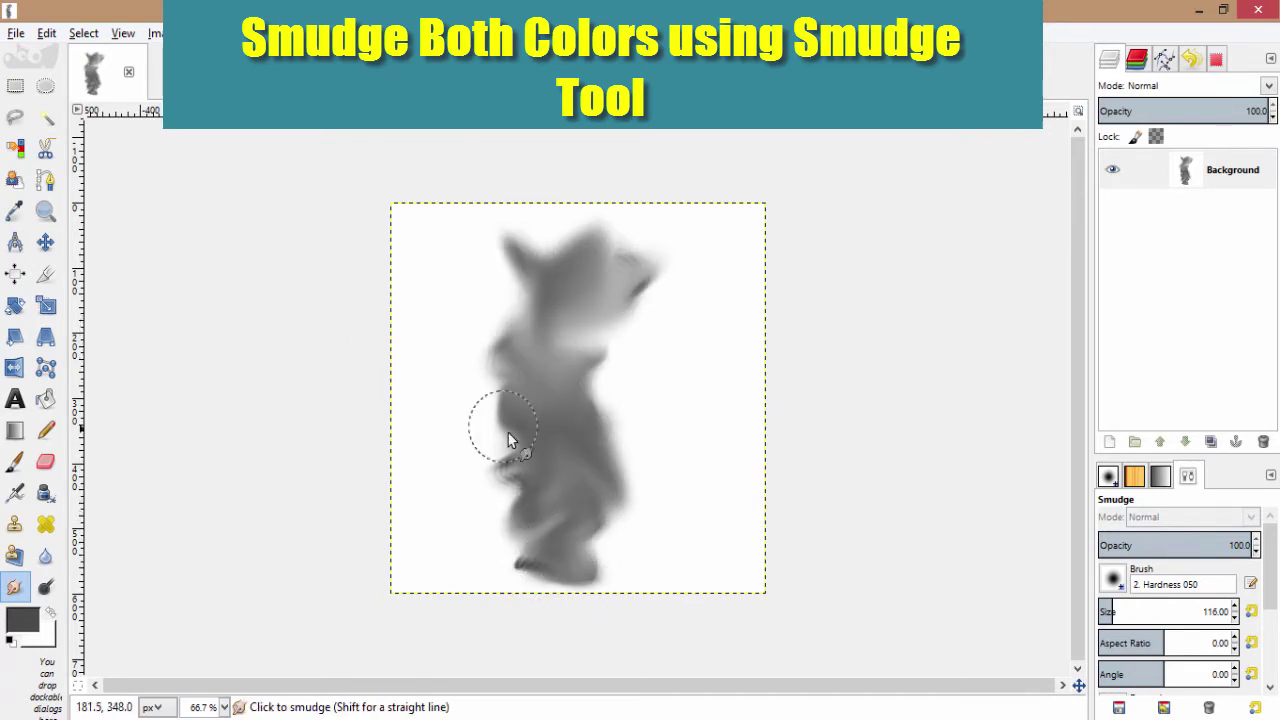
drag(508, 433, 521, 469)
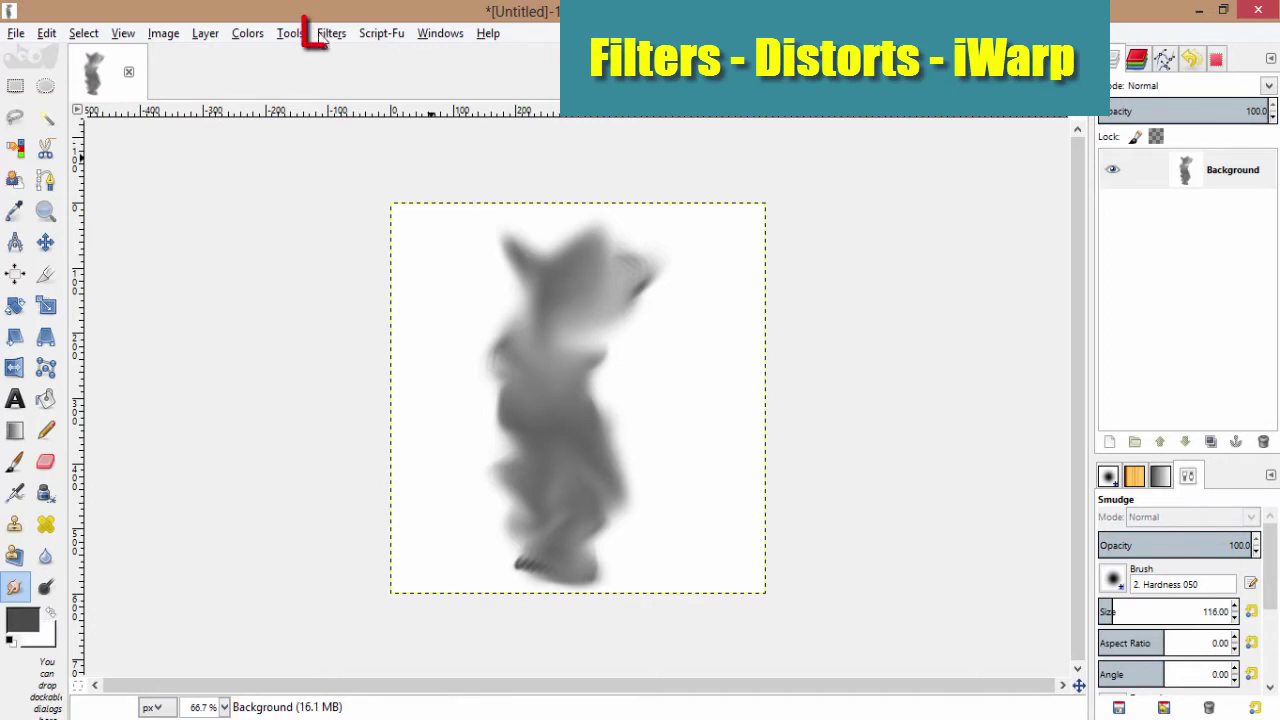
Open IWarp and, in Move mode, push the smoke's top into wispy streaks in the preview
click(330, 35)
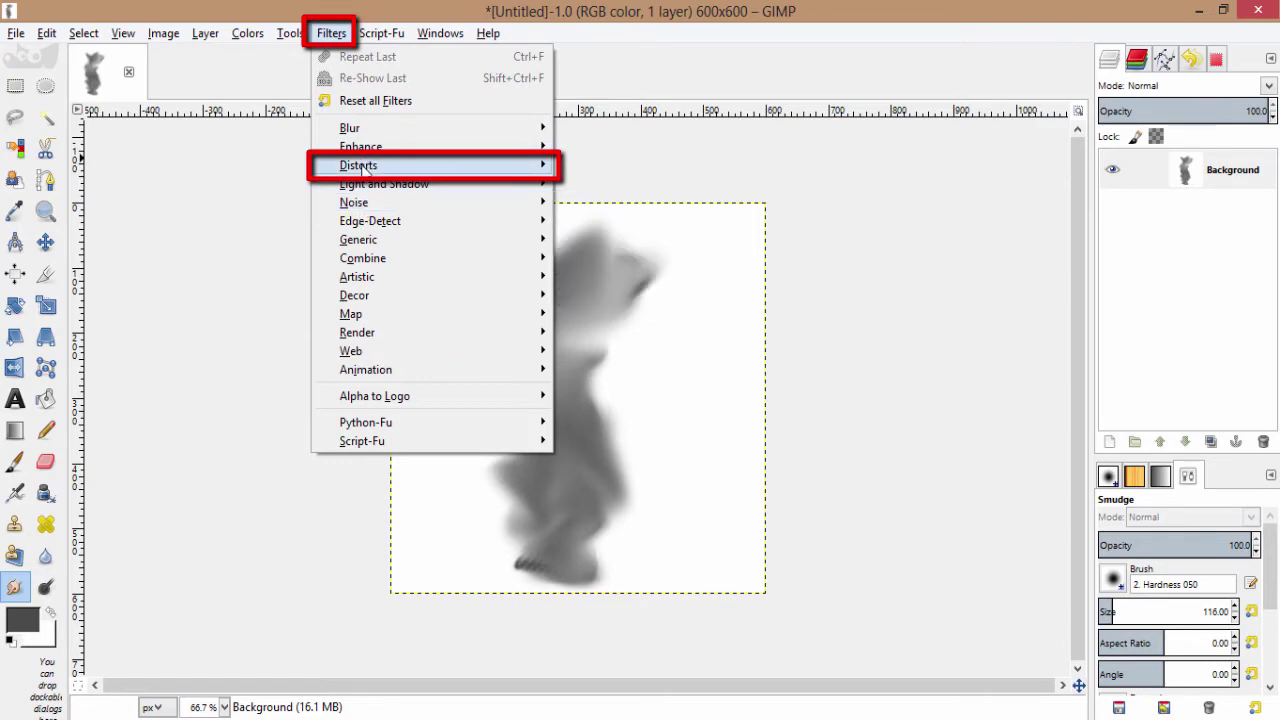
mouse_move(358, 165)
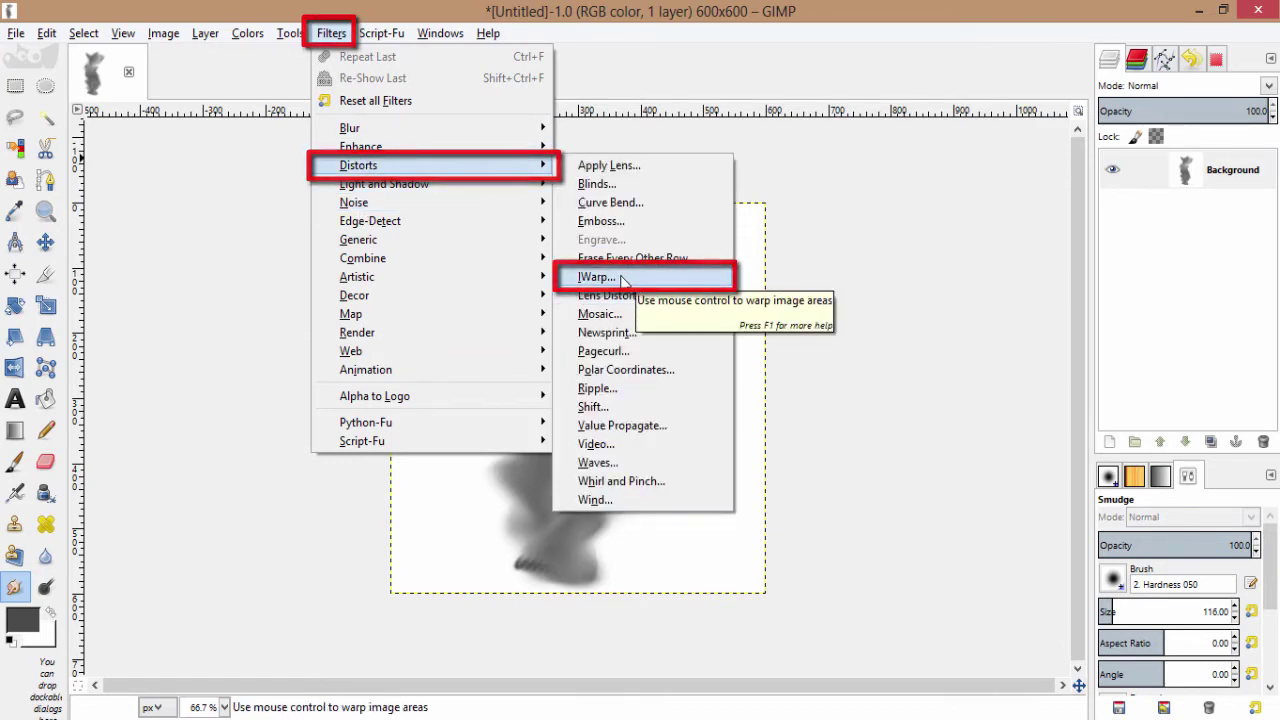
click(613, 274)
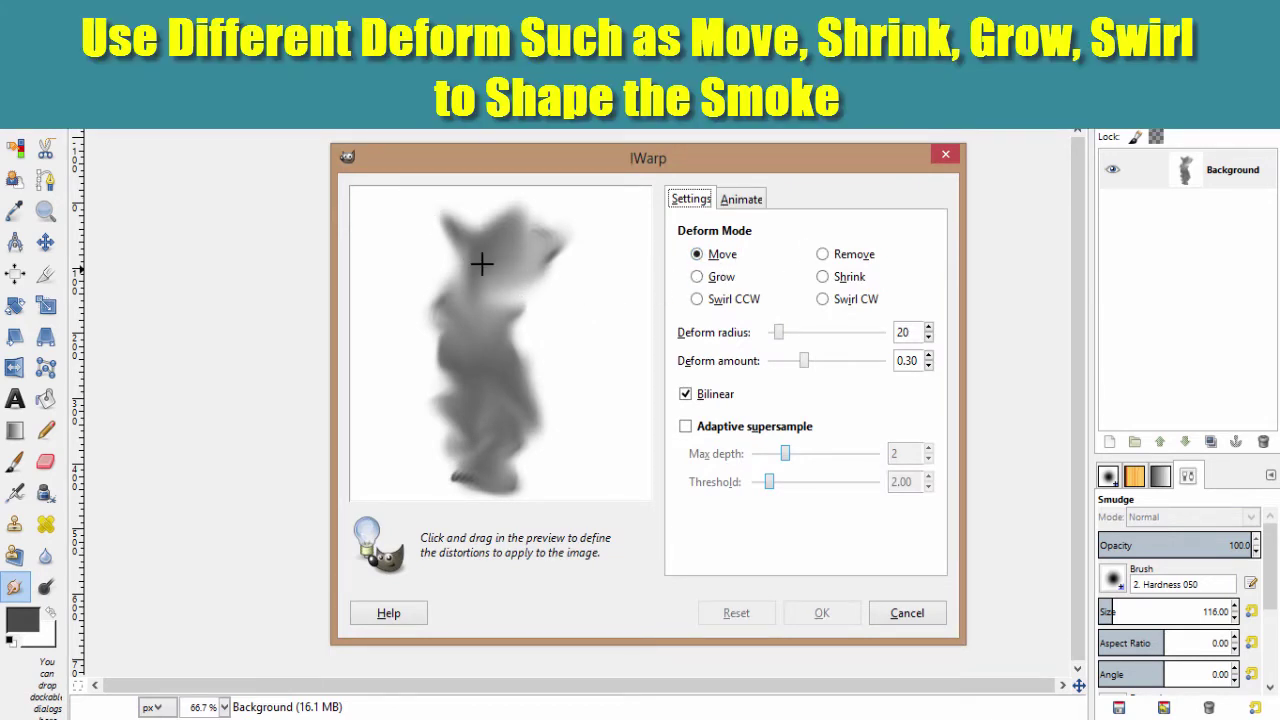
mouse_move(481, 263)
mouse_down()
mouse_move(449, 243)
mouse_move(466, 217)
mouse_move(484, 218)
mouse_move(494, 248)
mouse_move(525, 270)
mouse_move(437, 294)
mouse_move(511, 297)
mouse_move(459, 323)
mouse_up()
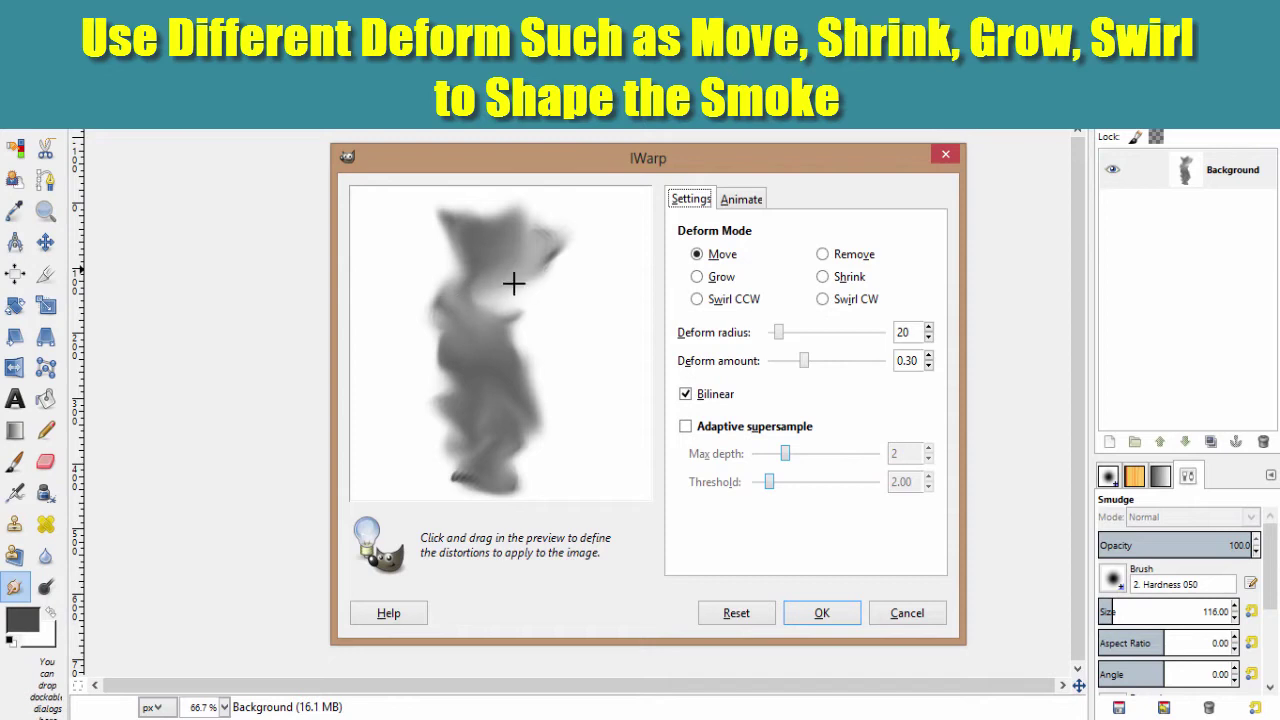
mouse_move(551, 246)
mouse_down()
mouse_move(571, 253)
mouse_move(491, 263)
mouse_move(543, 251)
mouse_move(526, 271)
mouse_move(551, 264)
mouse_move(434, 329)
mouse_move(532, 392)
mouse_move(489, 389)
mouse_move(506, 409)
mouse_move(463, 371)
mouse_move(470, 390)
mouse_up()
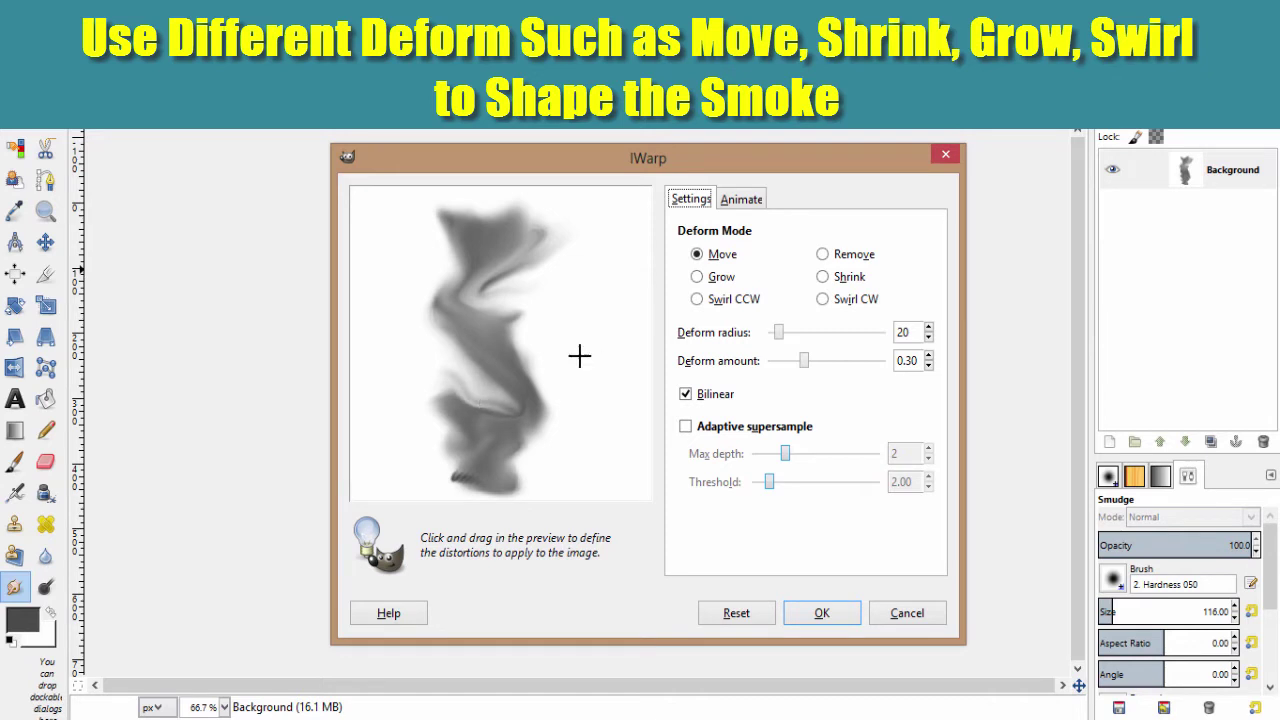
click(697, 277)
Warp the smoke's middle, lower-left and bottom in the preview using Shrink, Move and Swirl CCW modes
click(822, 277)
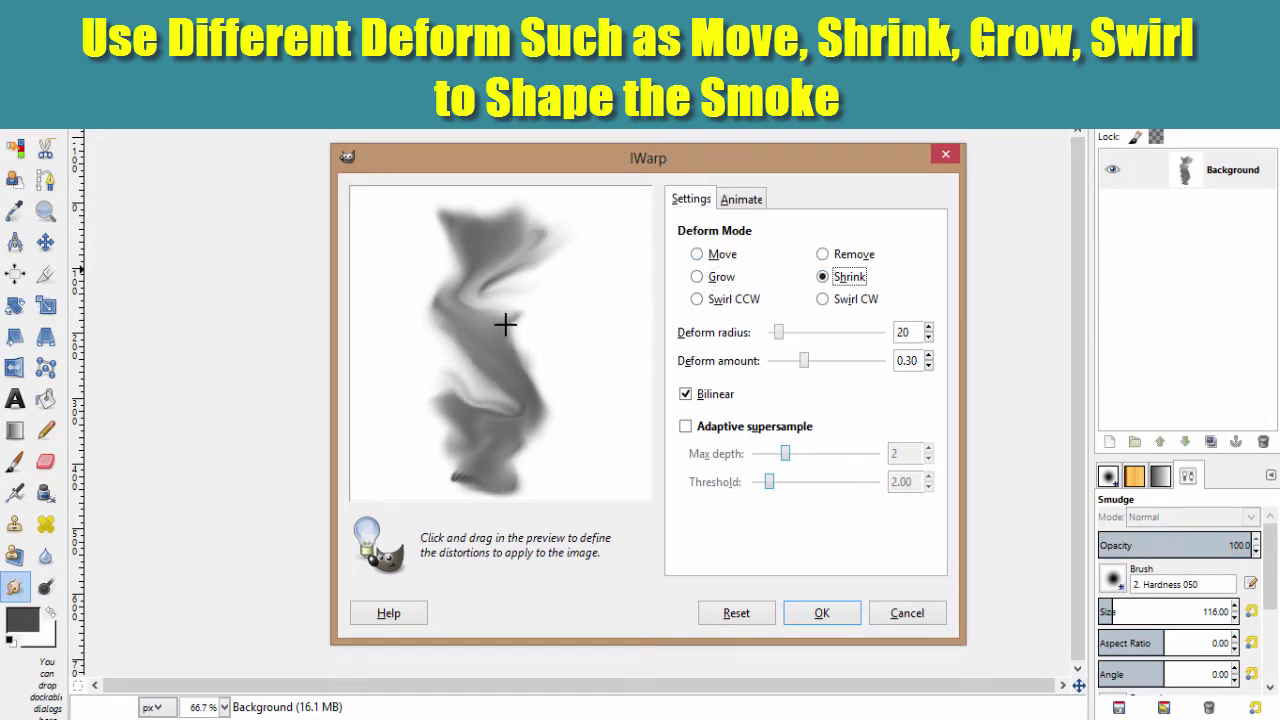
mouse_move(506, 323)
mouse_down()
mouse_move(494, 329)
mouse_move(514, 357)
mouse_move(486, 328)
mouse_move(500, 337)
mouse_move(502, 319)
mouse_up()
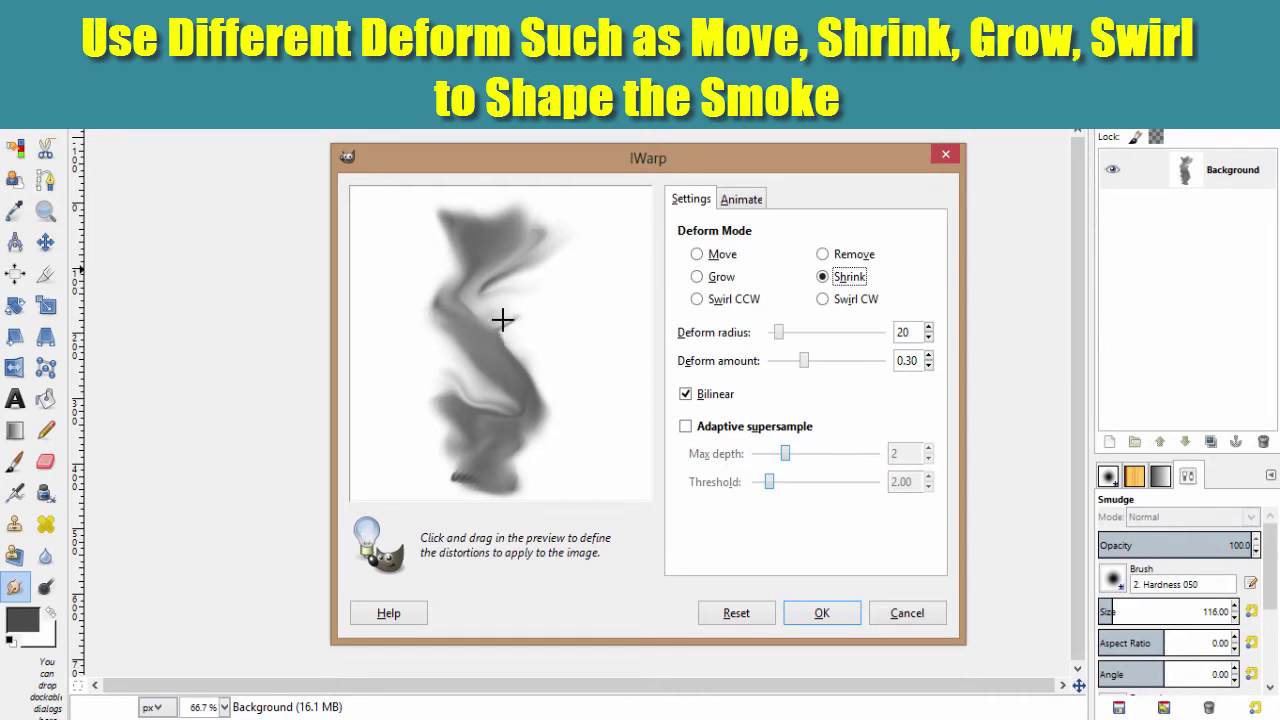
click(697, 254)
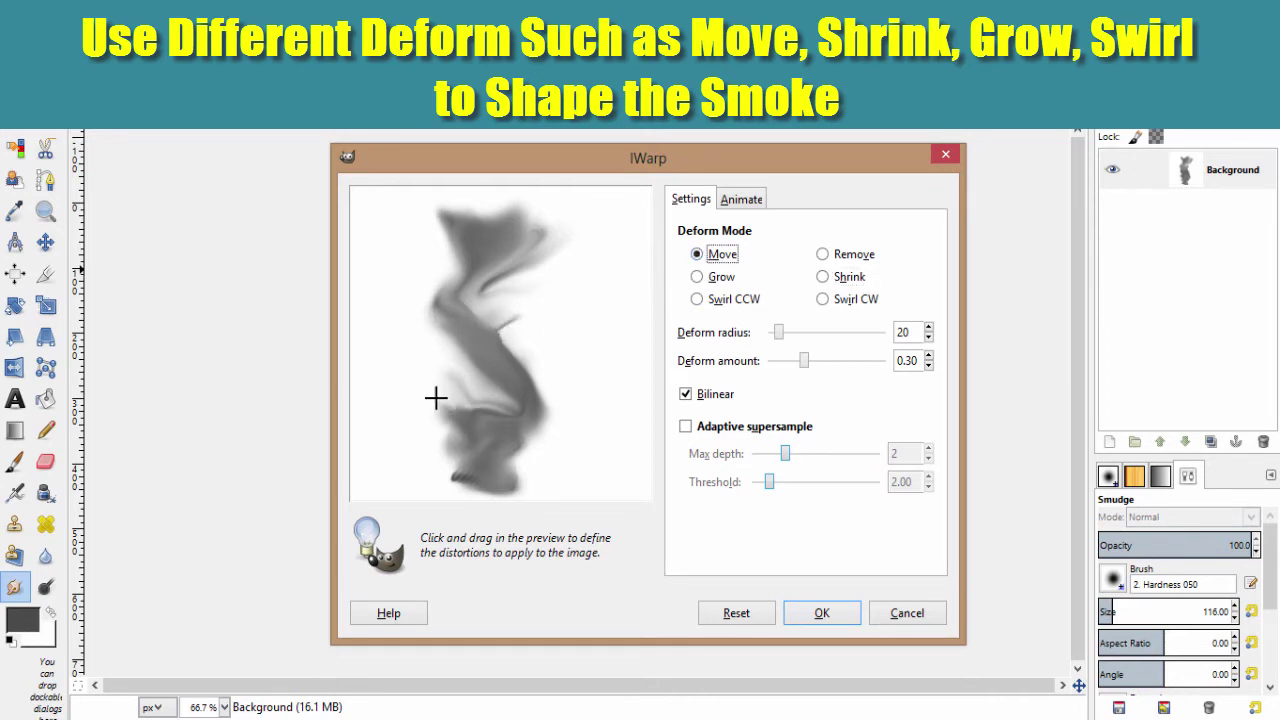
mouse_move(436, 398)
mouse_down()
mouse_move(451, 406)
mouse_move(434, 423)
mouse_move(449, 395)
mouse_move(477, 419)
mouse_up()
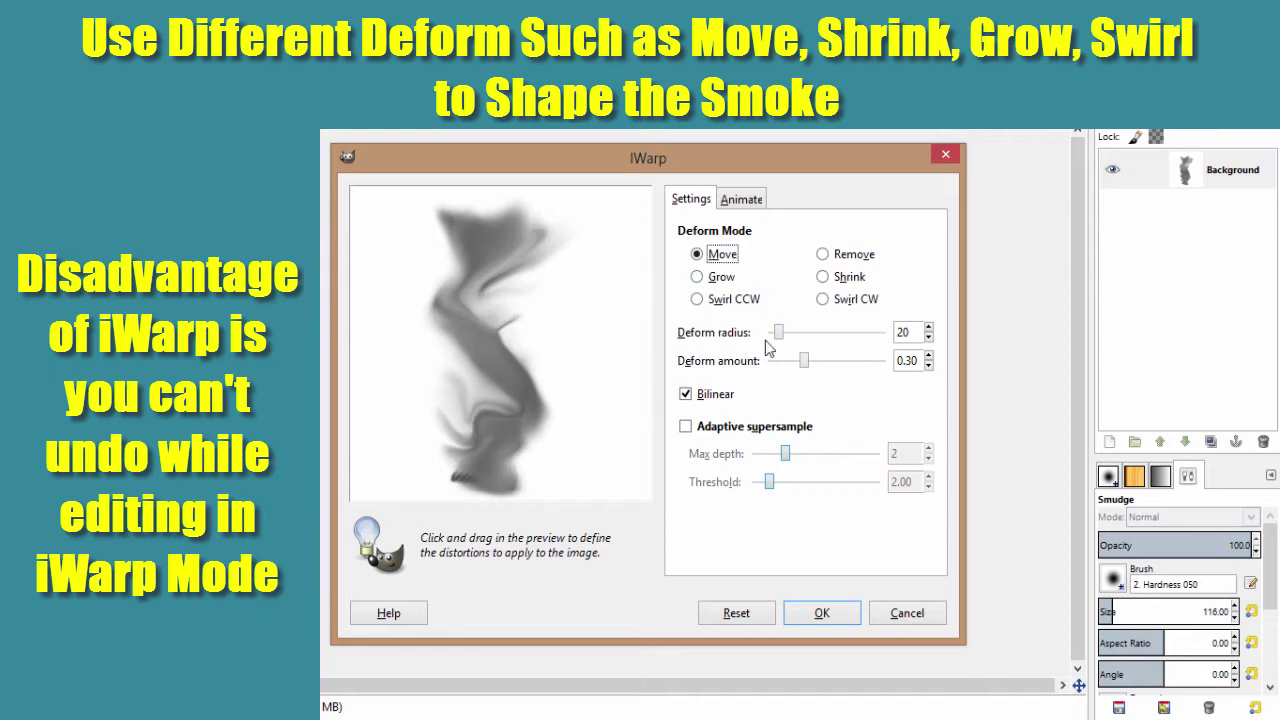
click(697, 299)
mouse_move(494, 463)
mouse_down()
mouse_move(466, 469)
mouse_move(500, 471)
mouse_move(477, 455)
mouse_move(492, 470)
mouse_up()
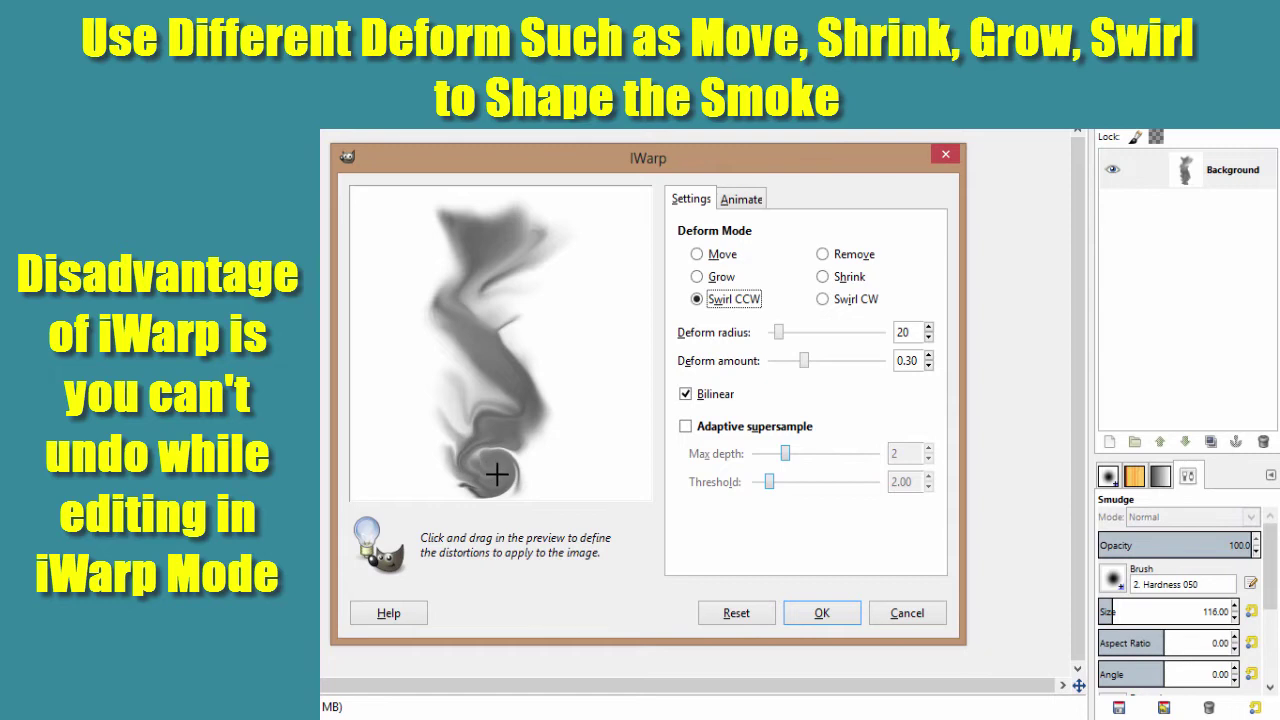
In Shrink mode, set deform amount 0.52 and radius 129, thin the smoke, then reduce radius to 11
click(835, 281)
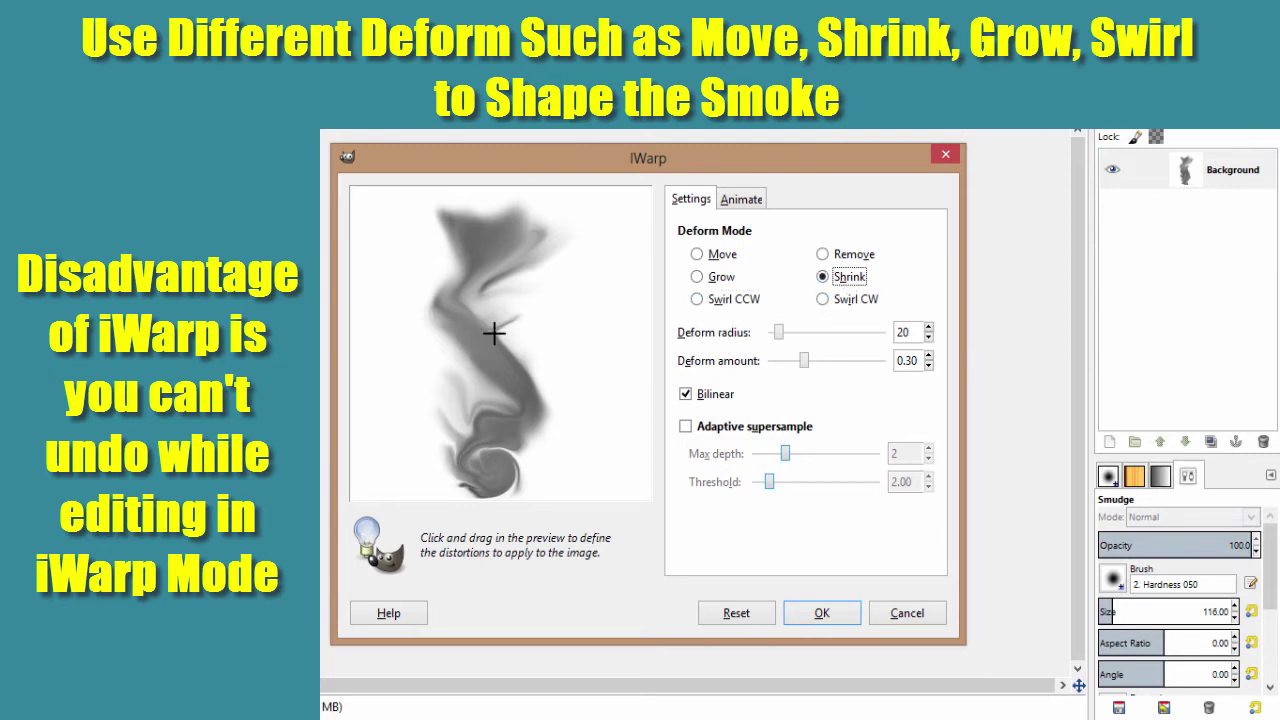
drag(804, 360, 830, 364)
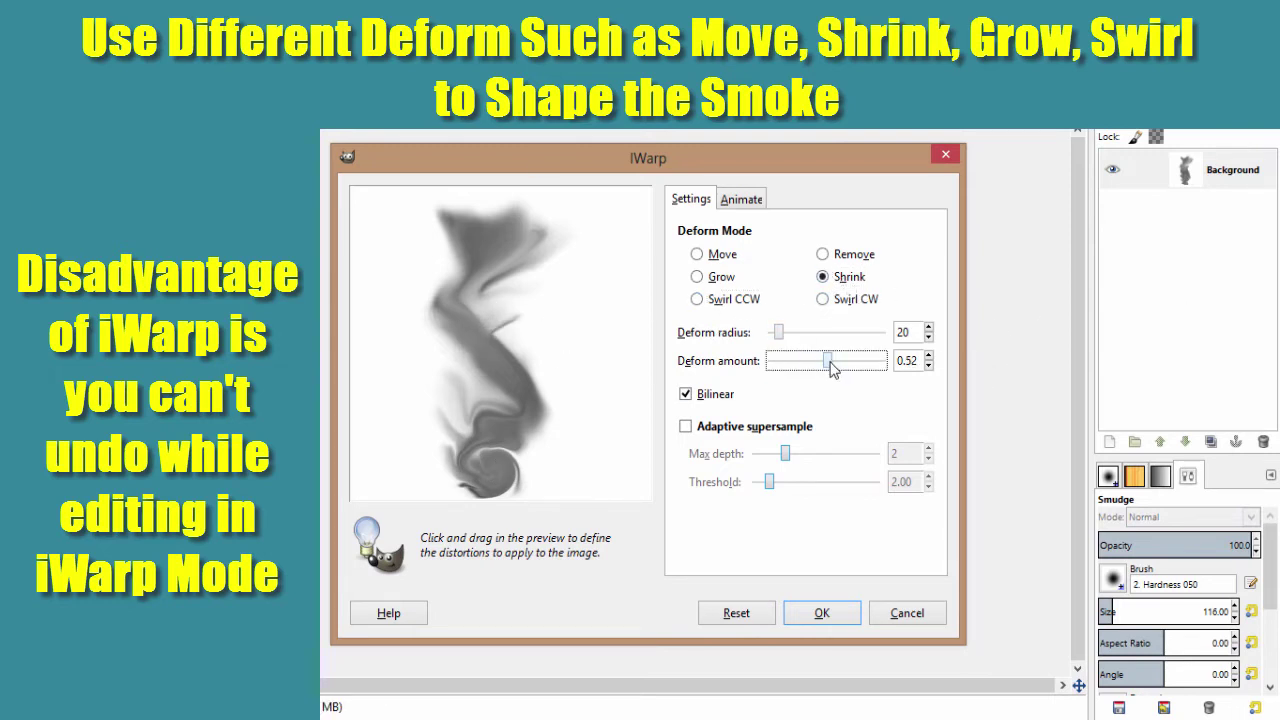
drag(778, 332, 825, 332)
click(500, 325)
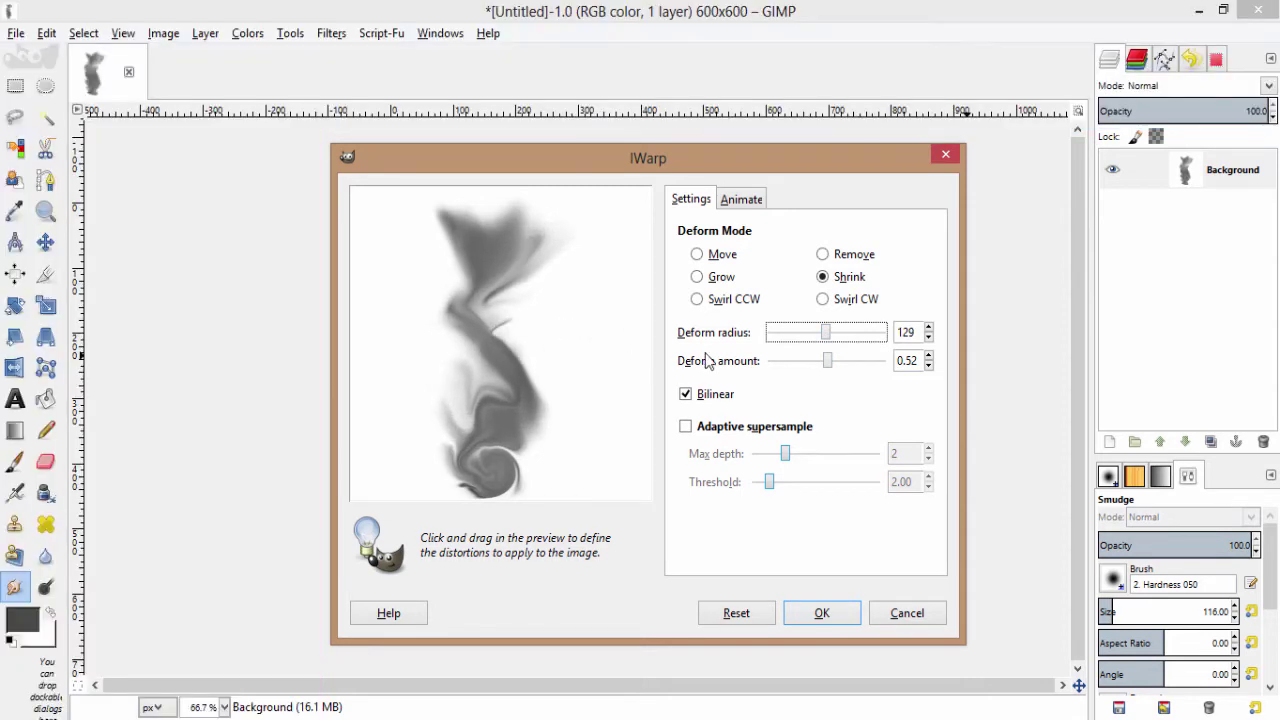
drag(491, 400, 515, 404)
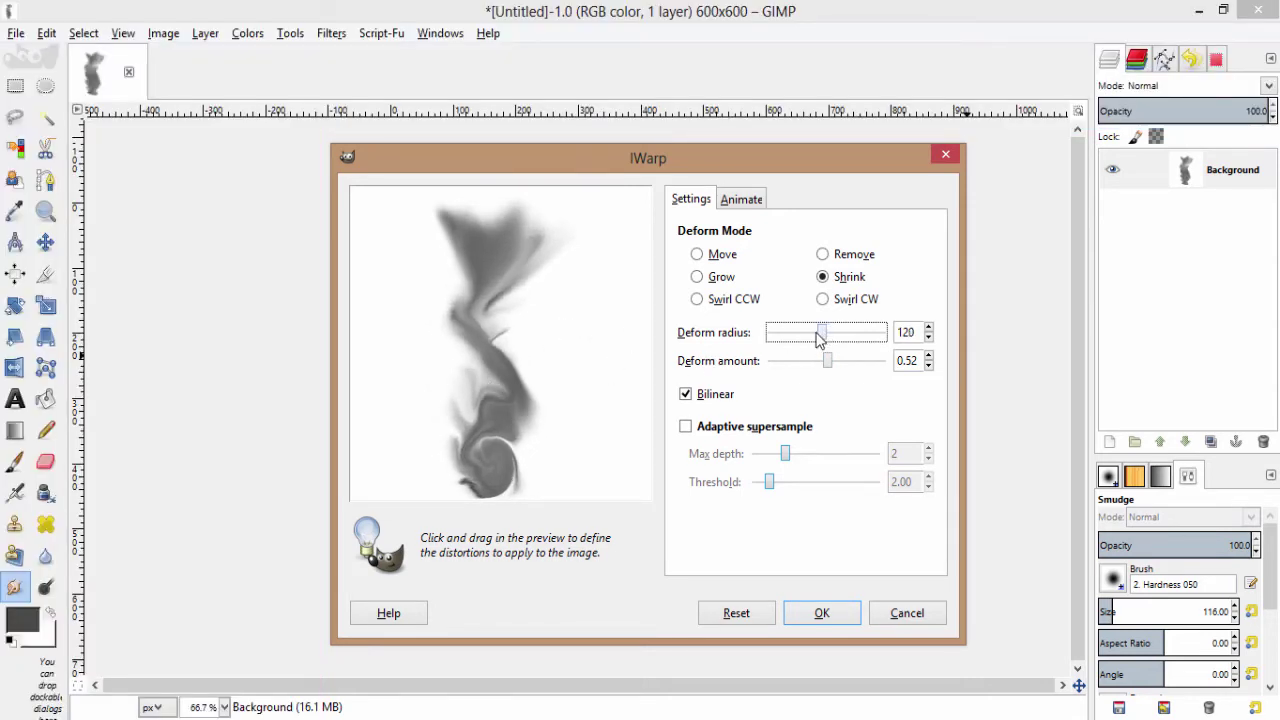
drag(824, 333, 775, 340)
In Move mode, reshape the upper wisp, lower deform amount to 0.20, and apply the warp
click(697, 254)
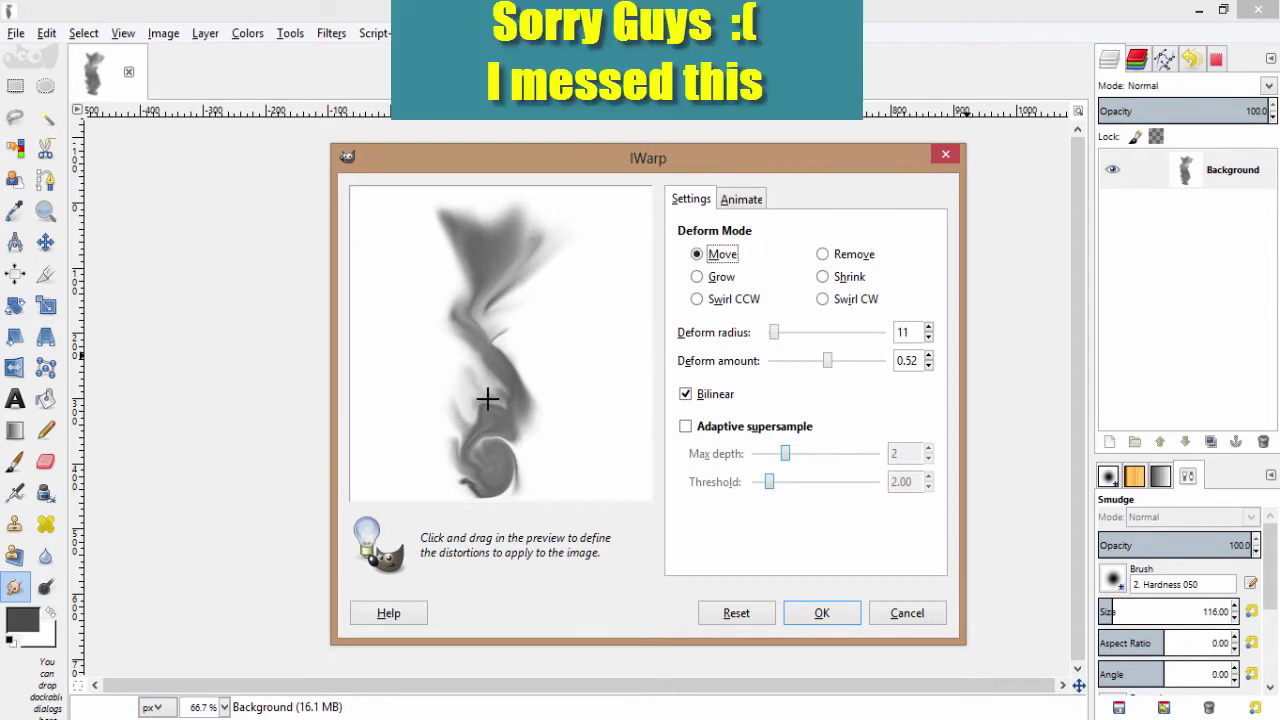
mouse_move(485, 393)
mouse_down()
mouse_move(500, 320)
mouse_move(470, 293)
mouse_up()
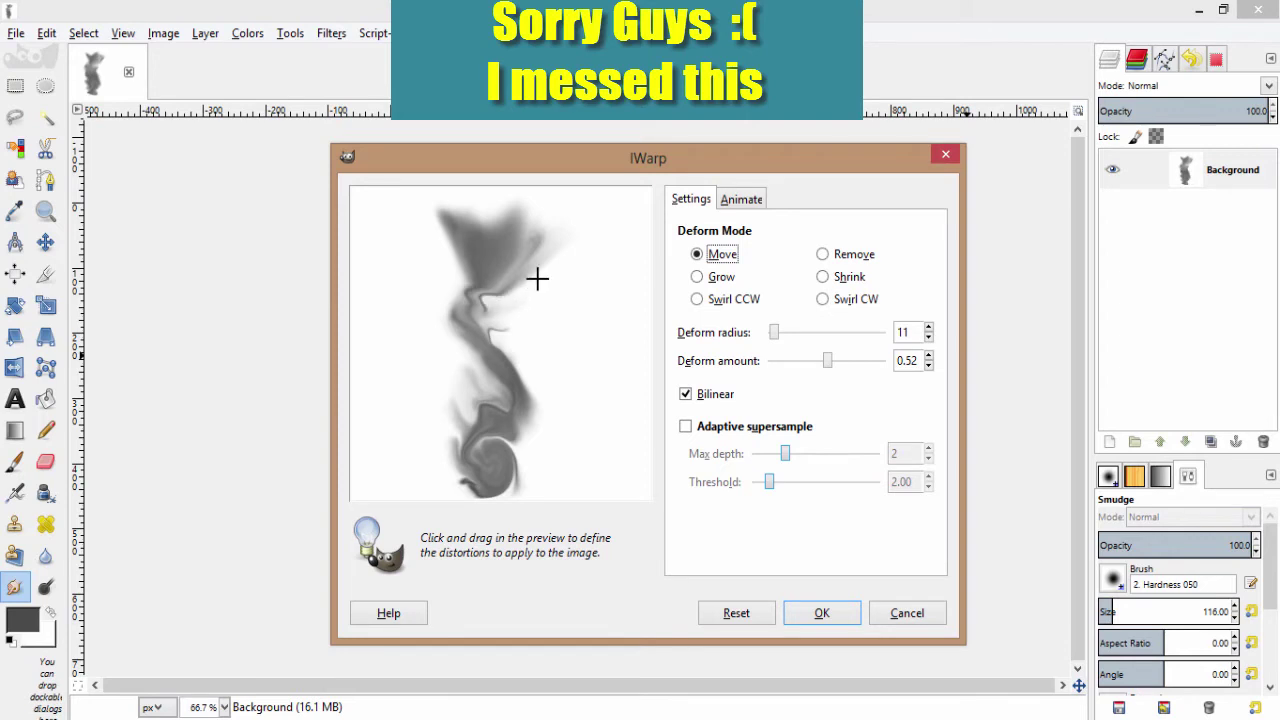
mouse_move(566, 257)
mouse_down()
mouse_move(484, 297)
mouse_move(488, 308)
mouse_up()
drag(820, 366, 793, 368)
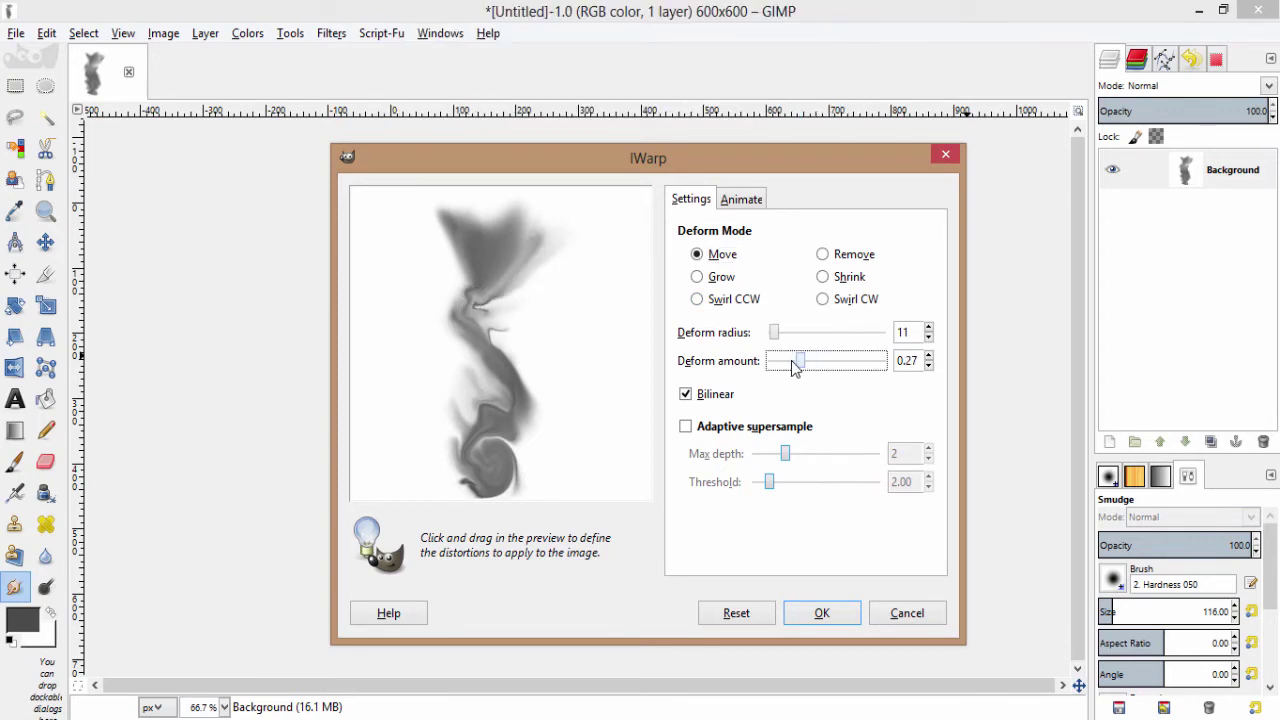
mouse_move(484, 318)
mouse_down()
mouse_move(503, 337)
mouse_move(514, 326)
mouse_move(508, 337)
mouse_move(577, 346)
mouse_up()
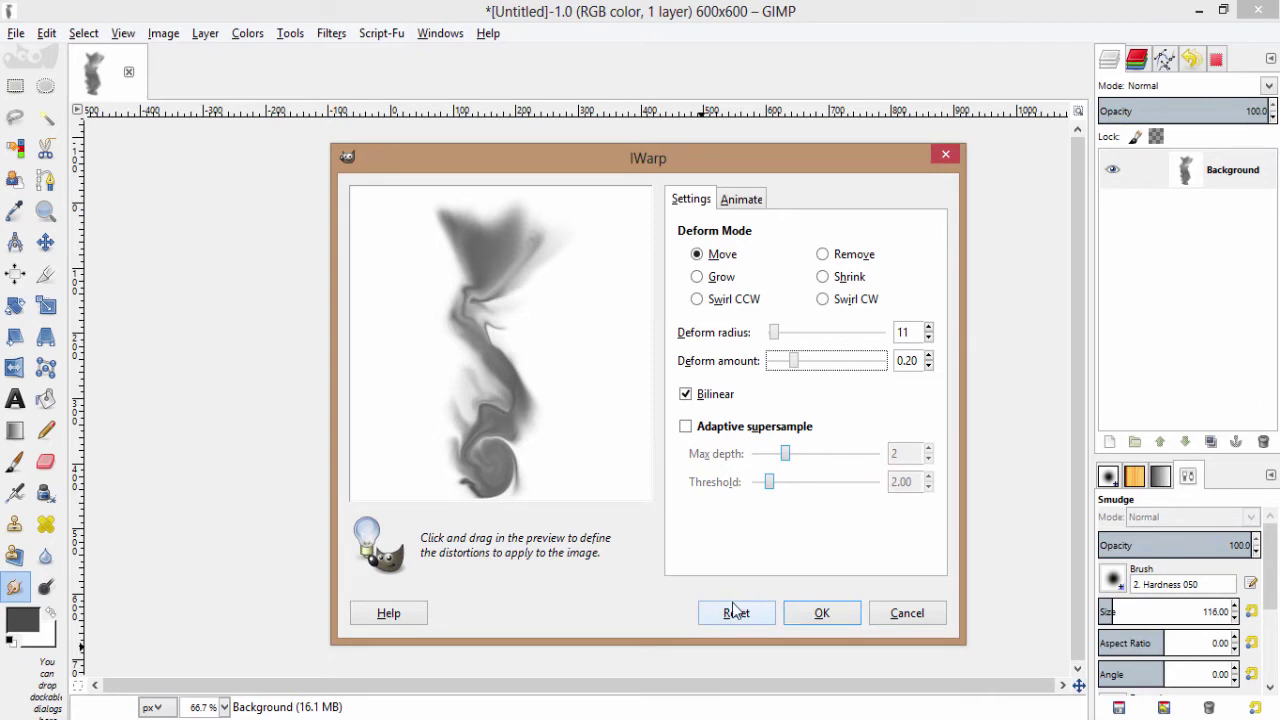
click(822, 614)
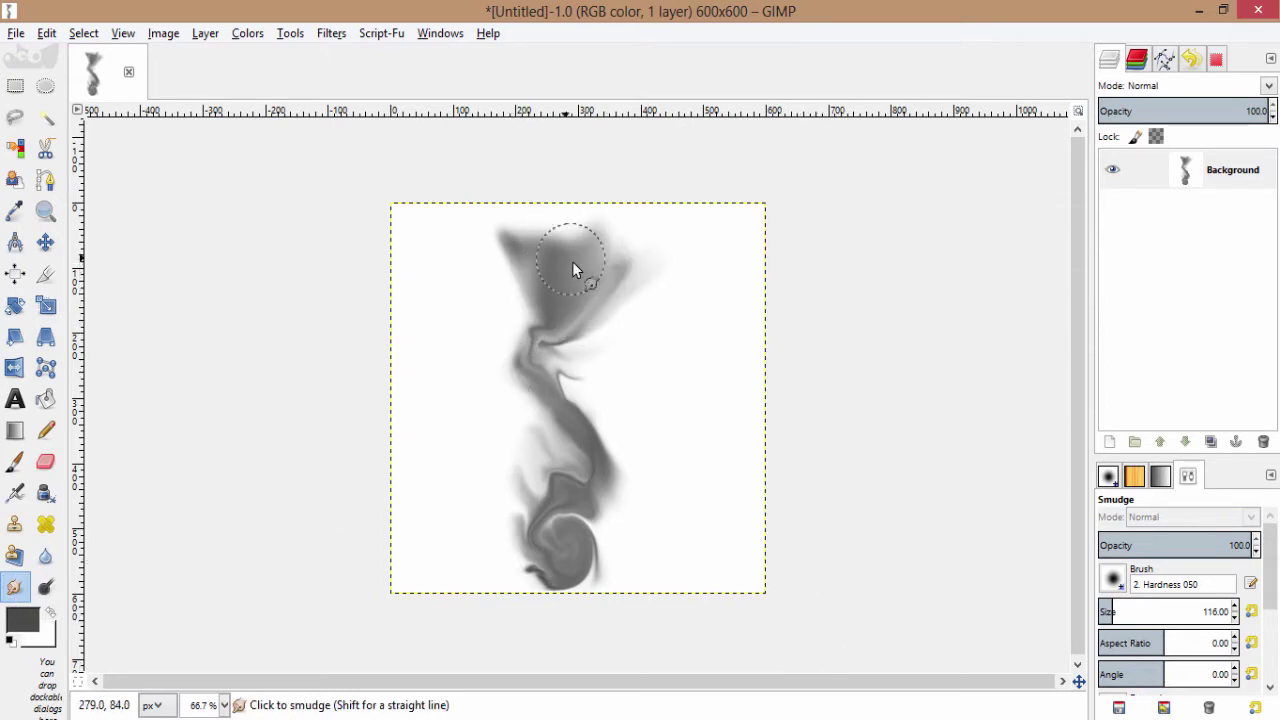
Smudge the smoke's top into a broad soft lobe and smear its left neck upward
drag(622, 266, 556, 289)
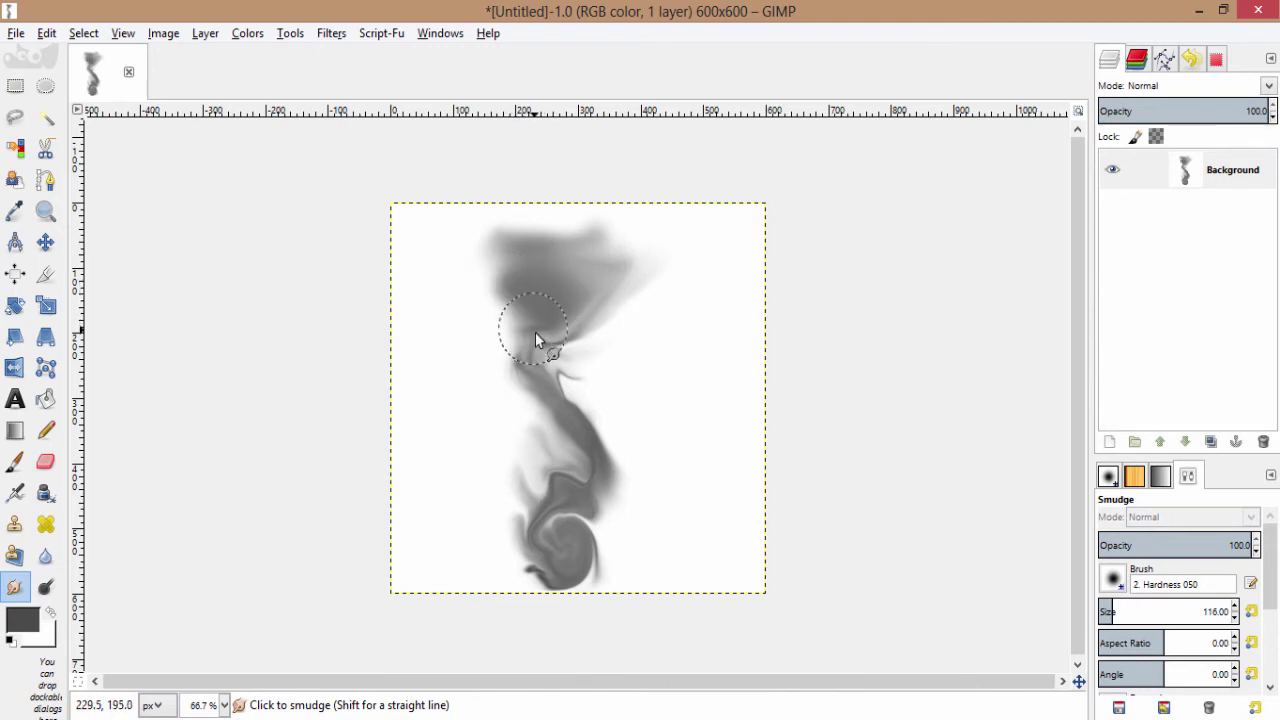
mouse_move(535, 332)
mouse_down()
mouse_move(585, 331)
mouse_move(576, 252)
mouse_move(532, 271)
mouse_up()
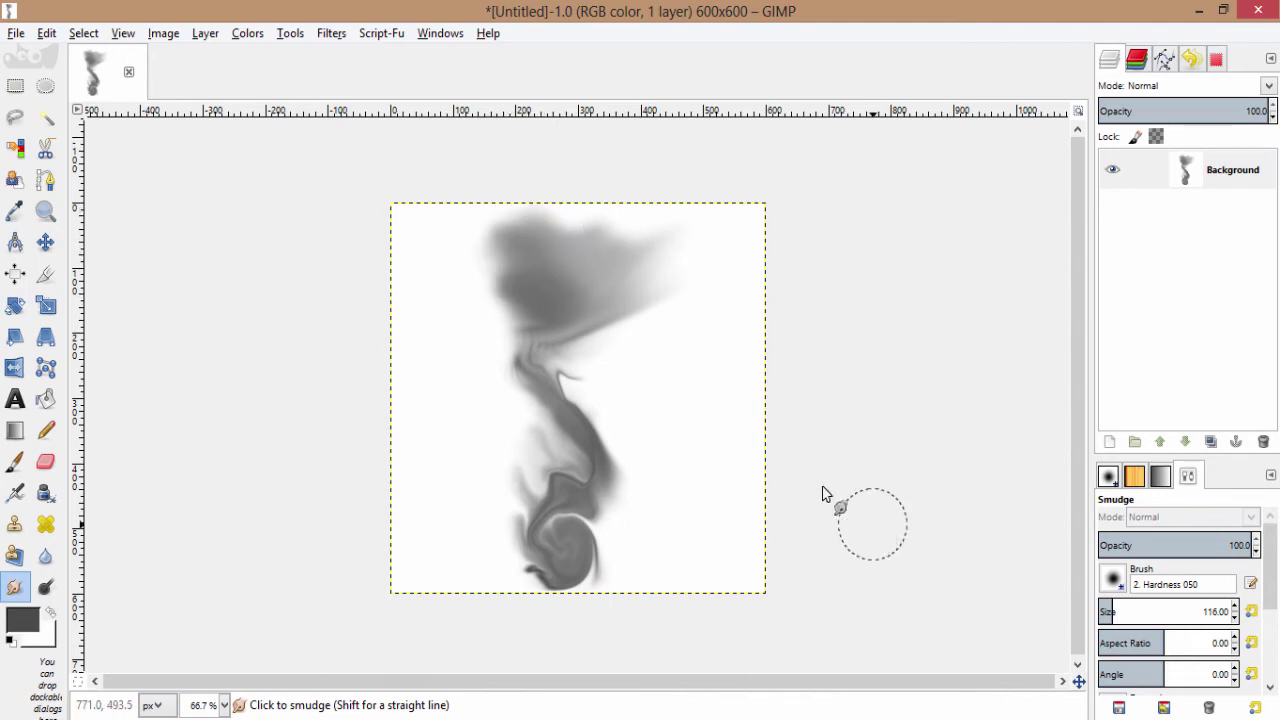
mouse_move(505, 413)
mouse_down()
mouse_move(510, 396)
mouse_move(572, 385)
mouse_move(543, 400)
mouse_move(531, 364)
mouse_up()
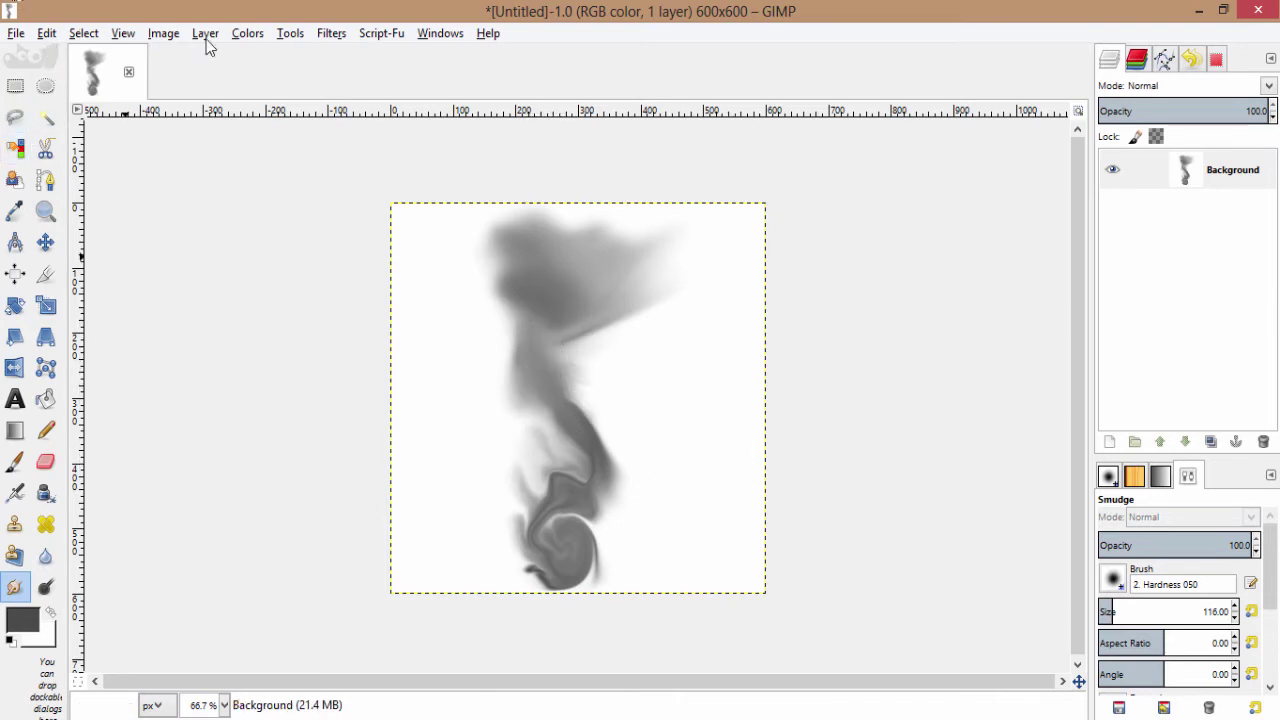
Apply Levels with input values 14, 1.67 and 210 to lighten the smoke
click(248, 34)
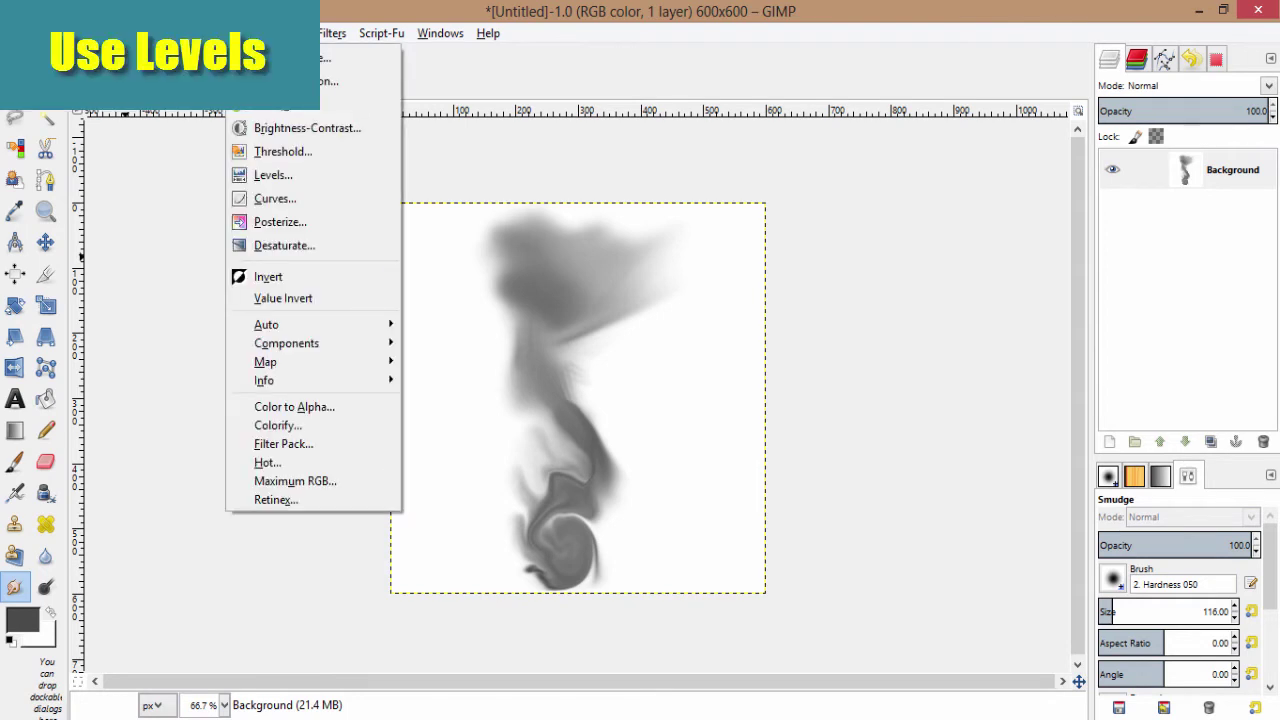
click(277, 178)
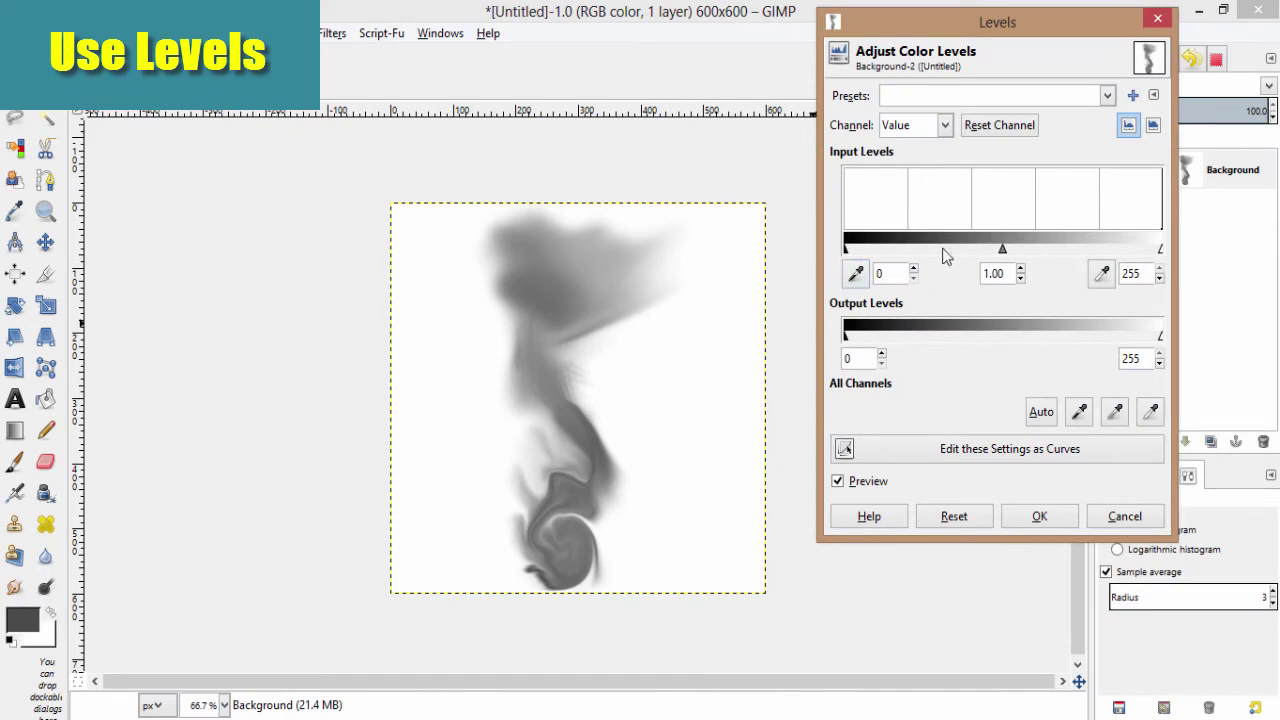
drag(847, 252, 888, 256)
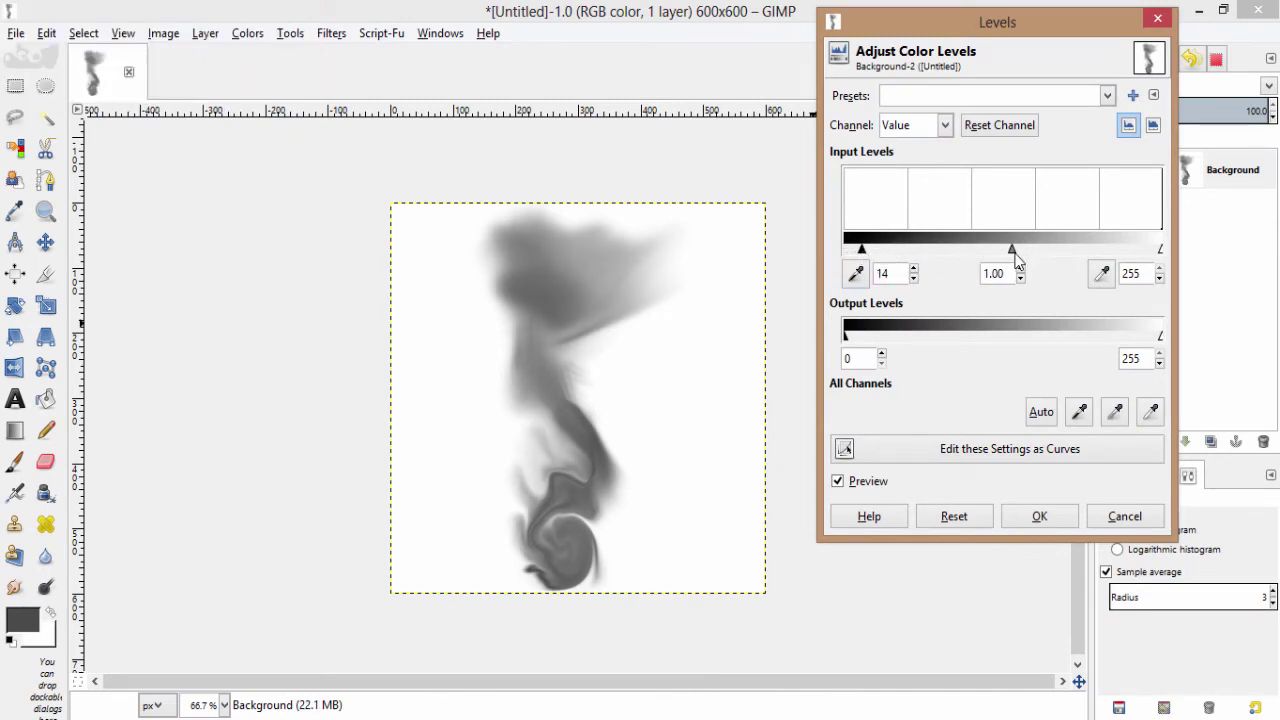
drag(1013, 252, 981, 252)
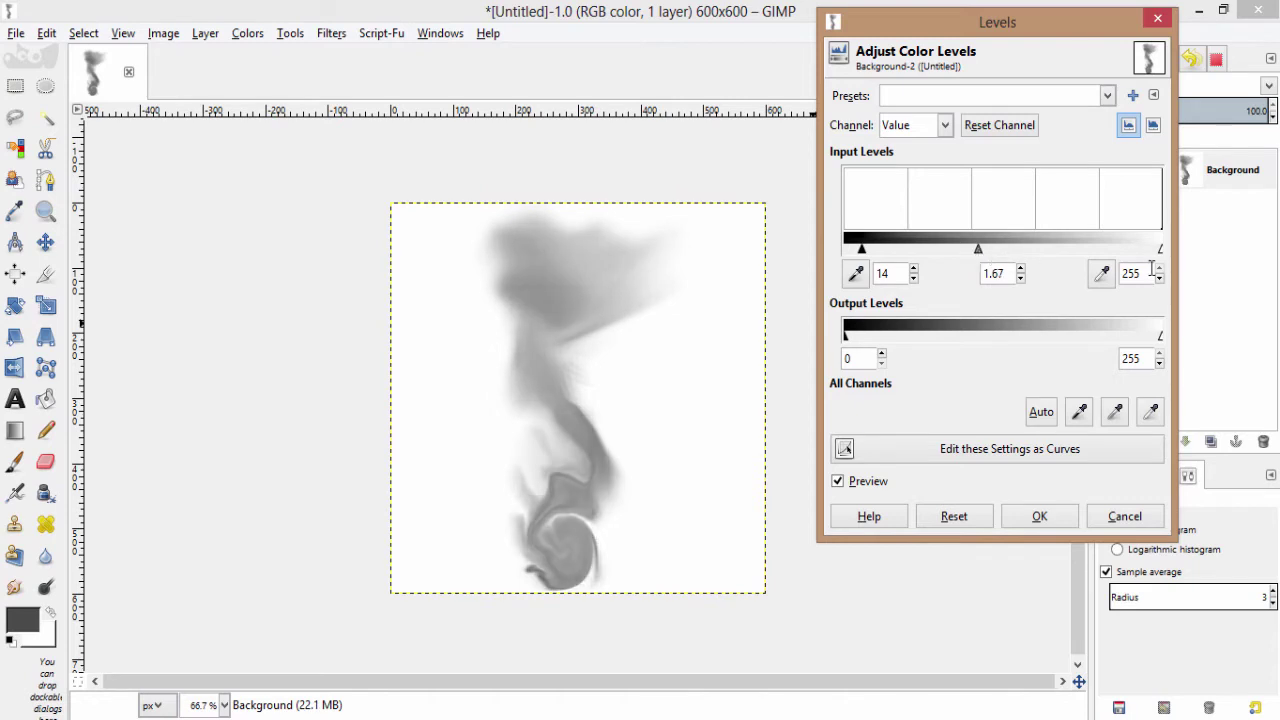
drag(1162, 258, 1108, 260)
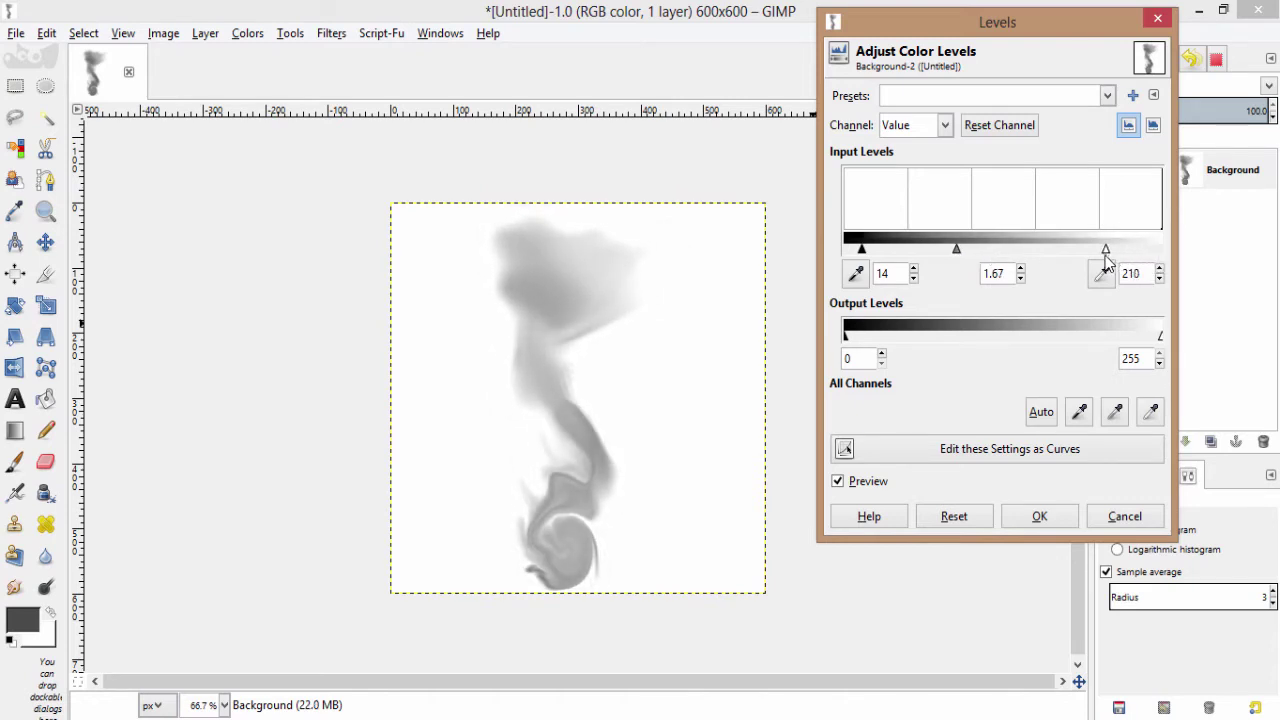
click(1028, 520)
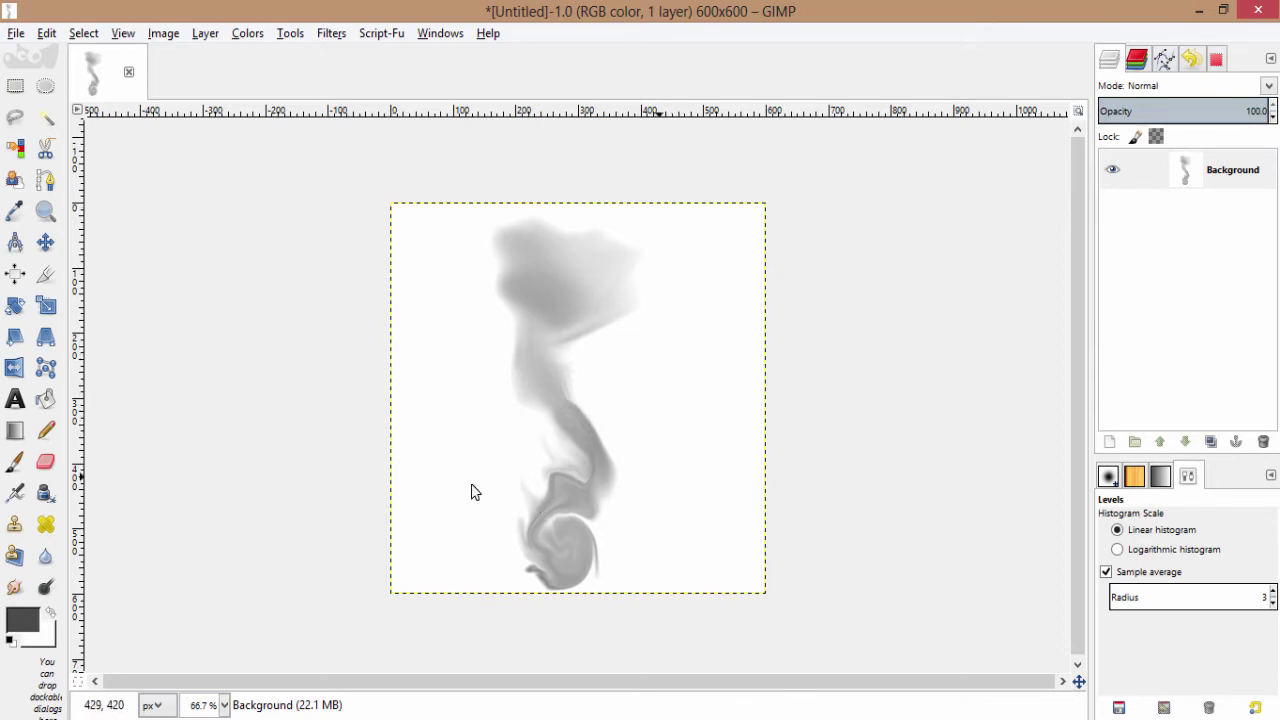
Convert the image to Grayscale and export it as Untitled.png
click(165, 35)
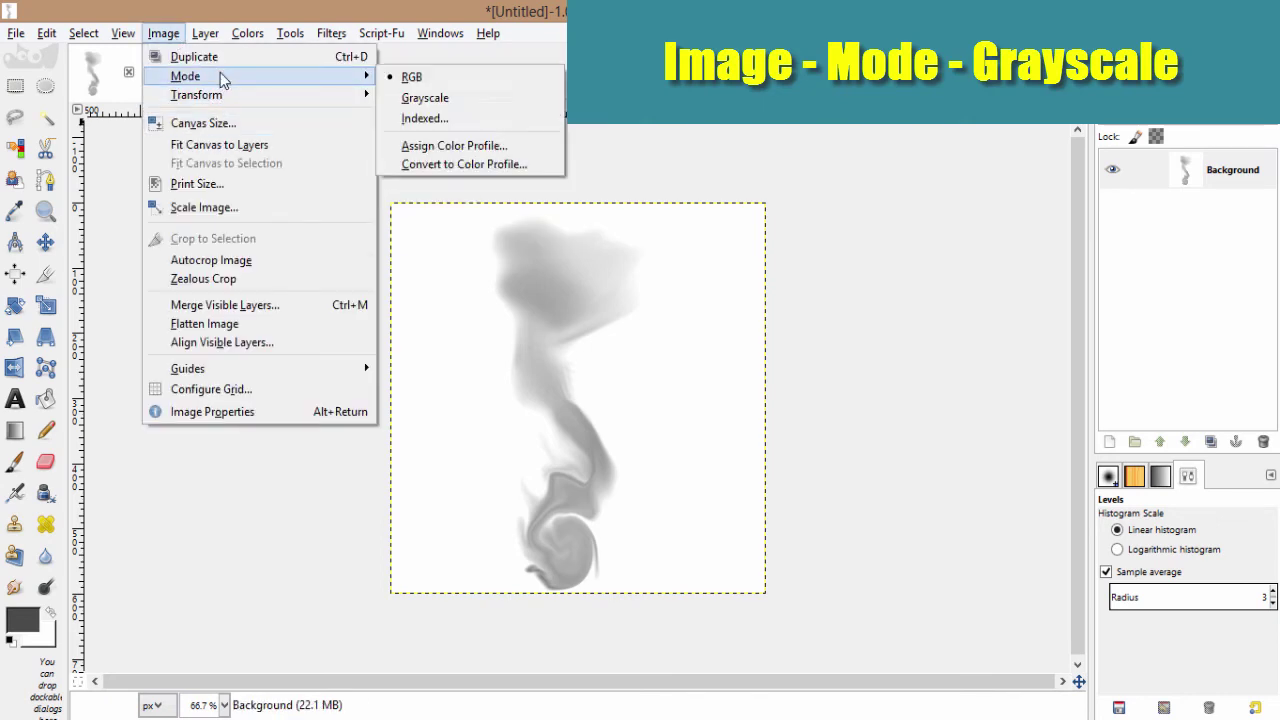
mouse_move(185, 76)
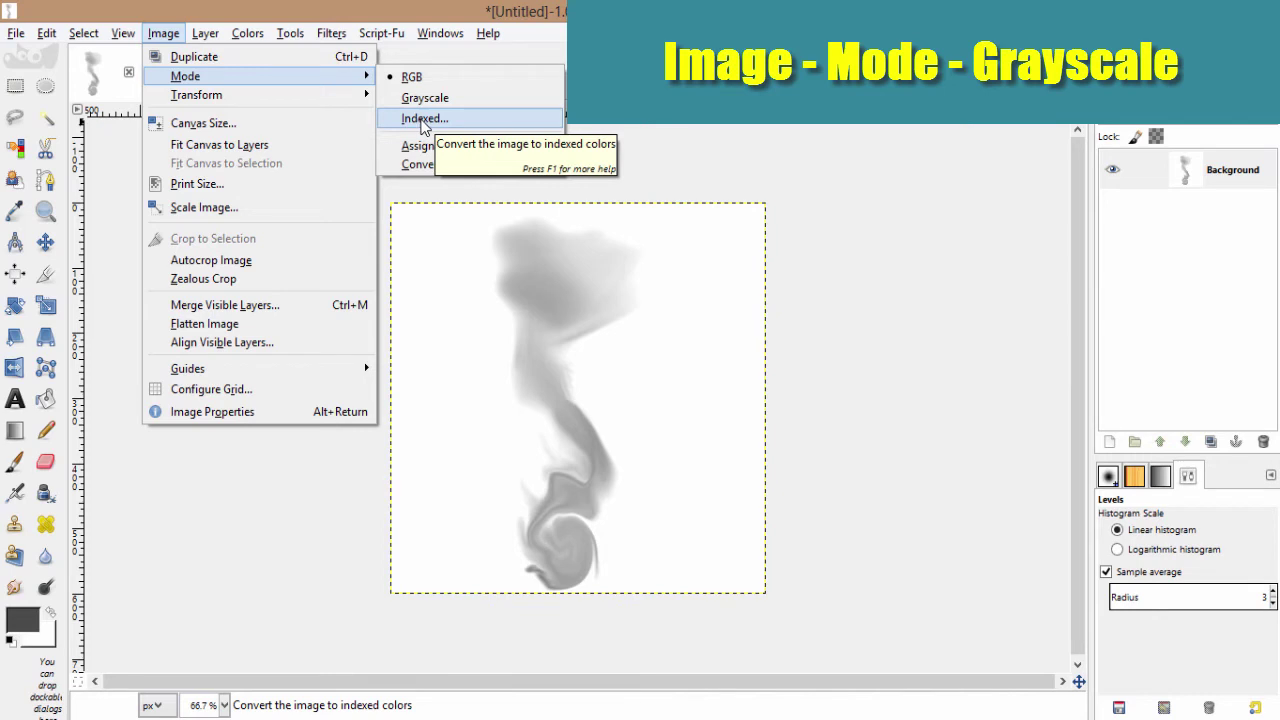
click(425, 97)
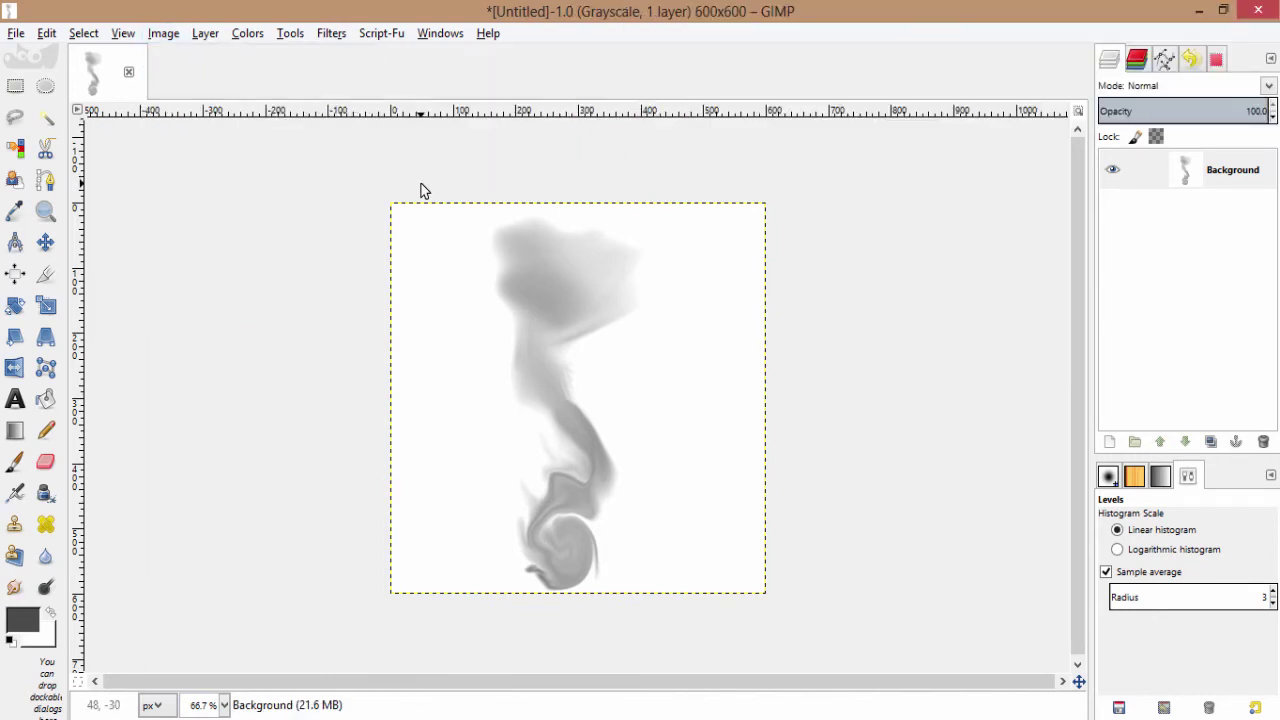
key(ctrl+e)
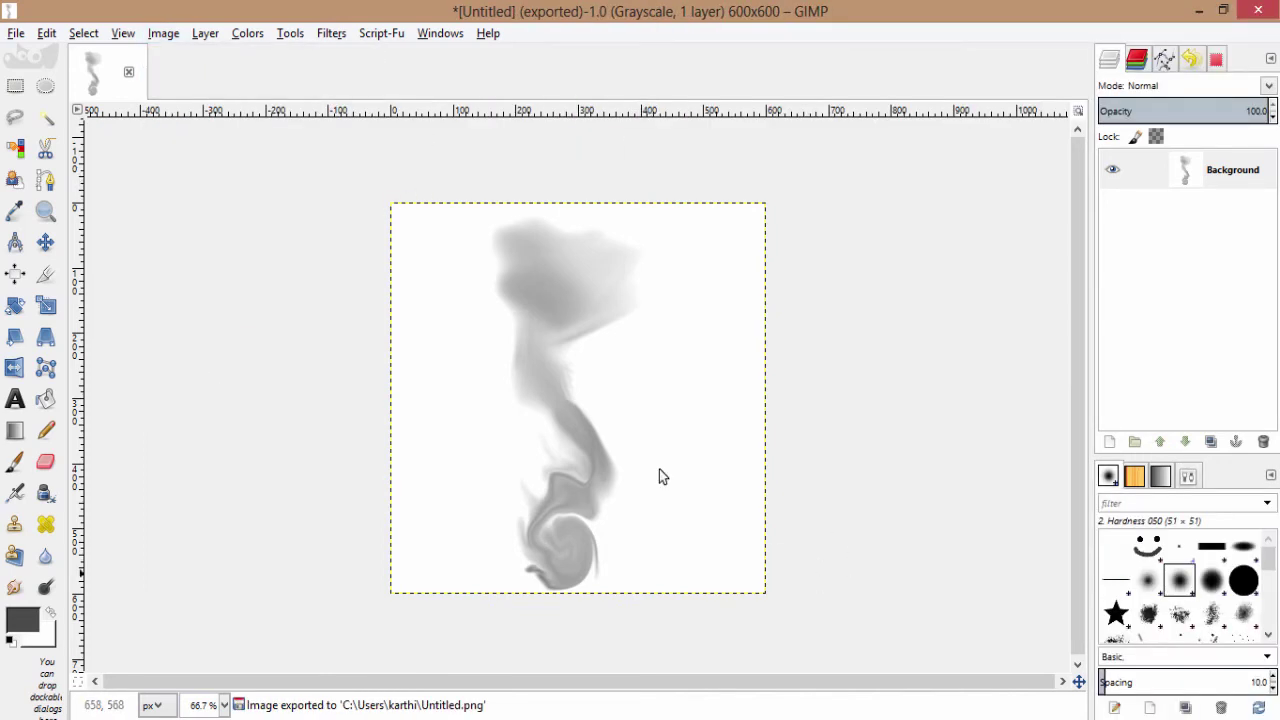
click(10, 36)
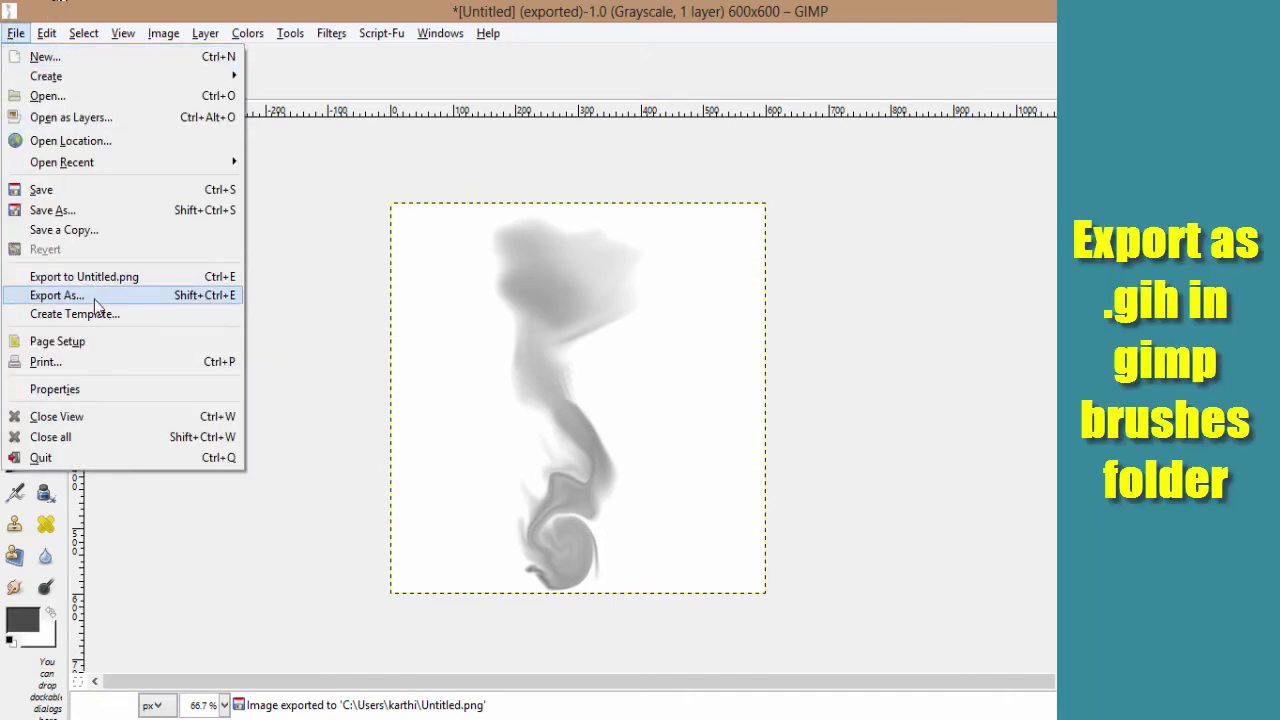
Export the image as 'Smoke brushes.gih', a GIMP animated brush, into the .gimp-2.8 brushes folder
click(95, 298)
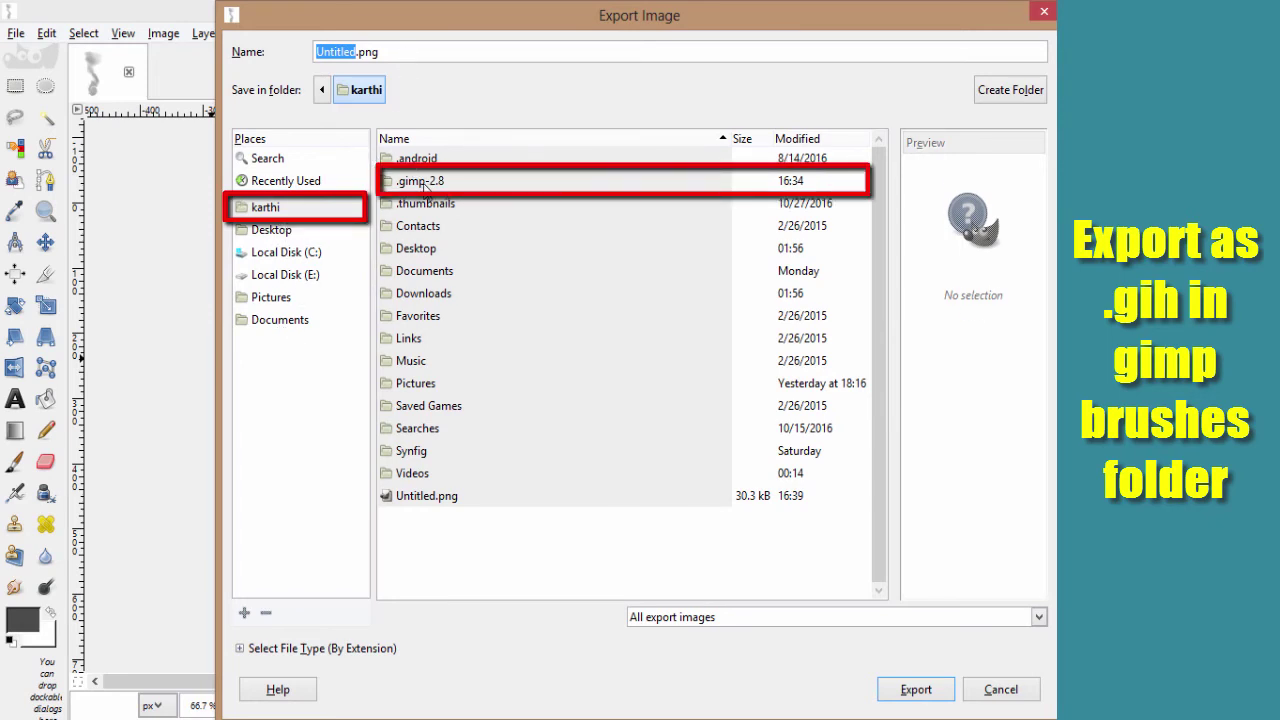
click(425, 183)
double_click(425, 183)
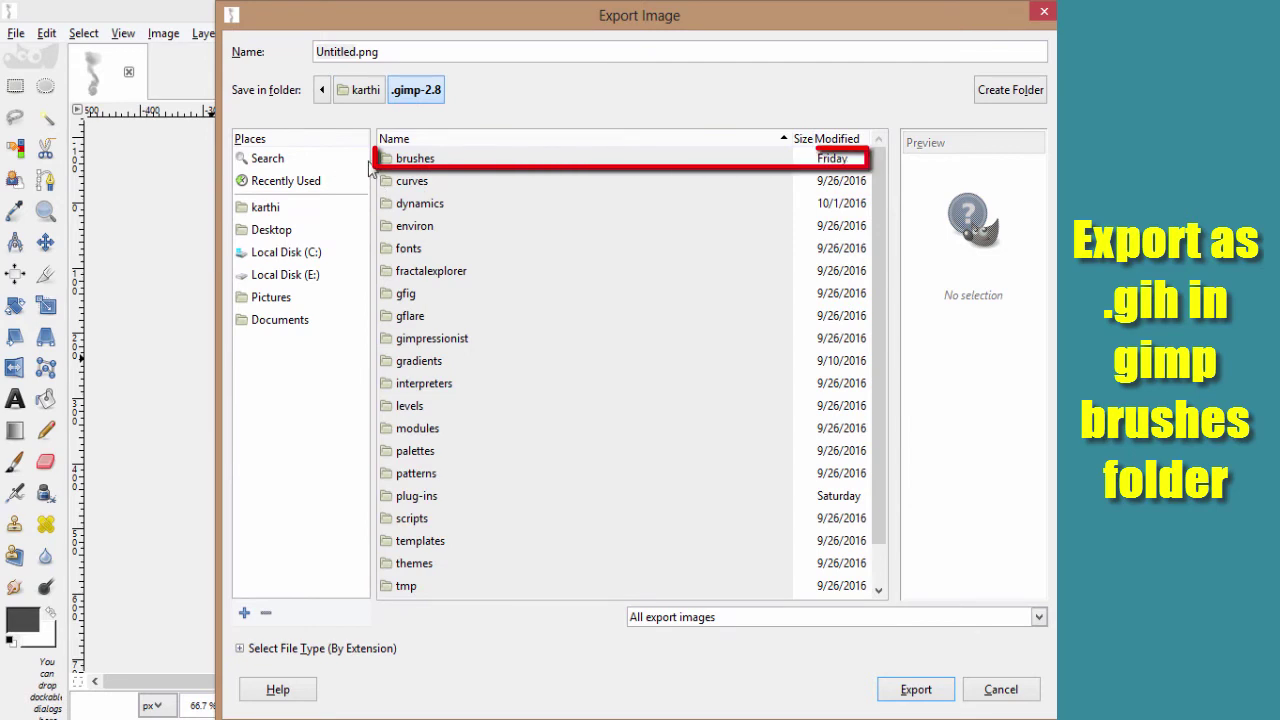
double_click(407, 162)
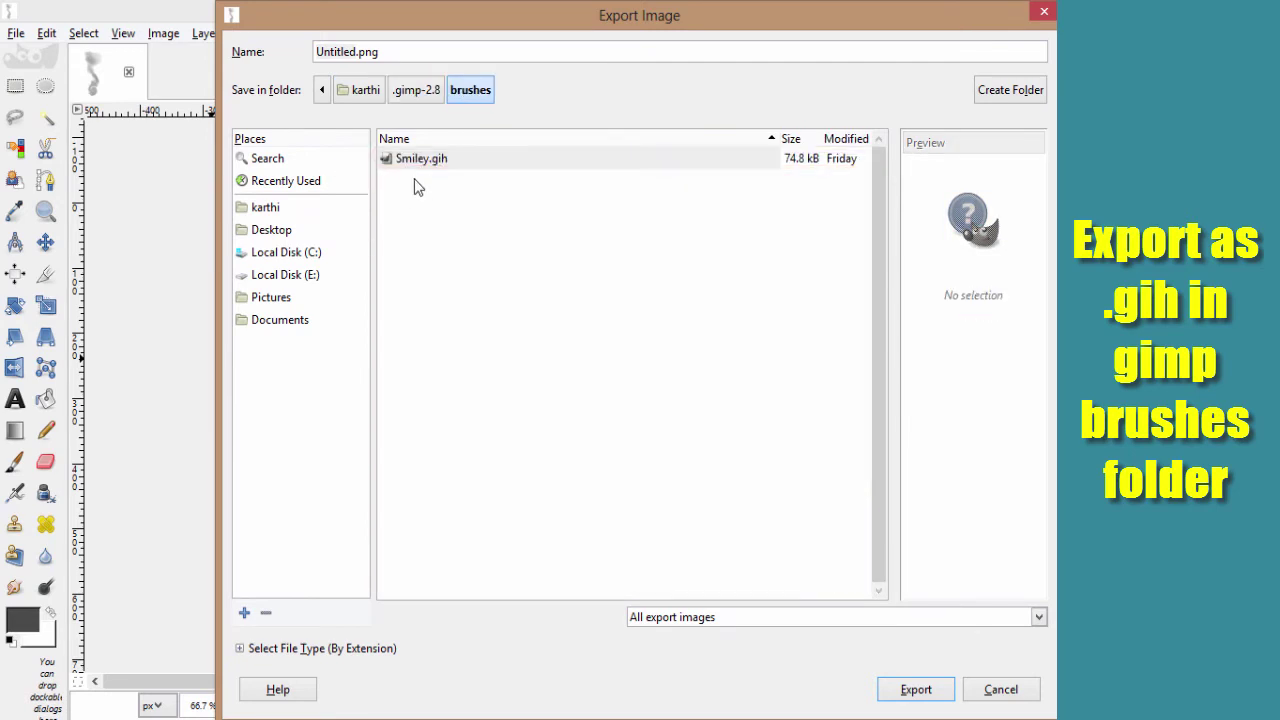
drag(394, 56, 257, 51)
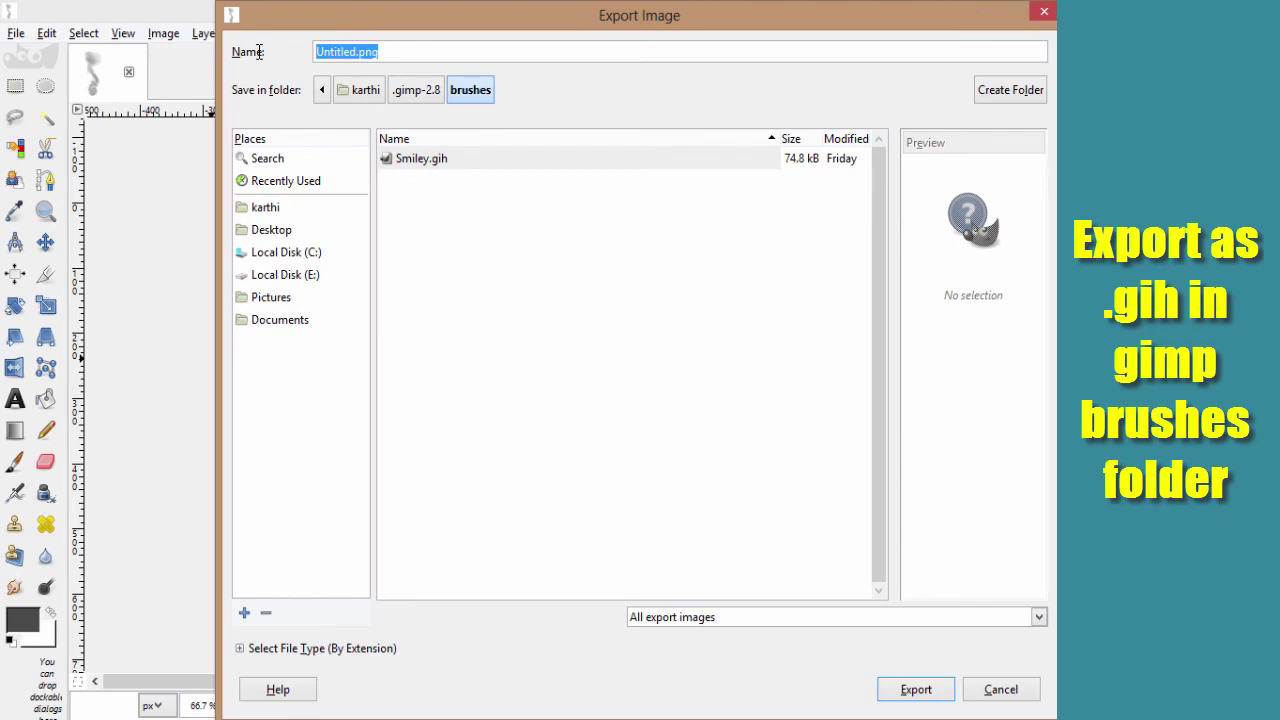
text(Smoke brushes)
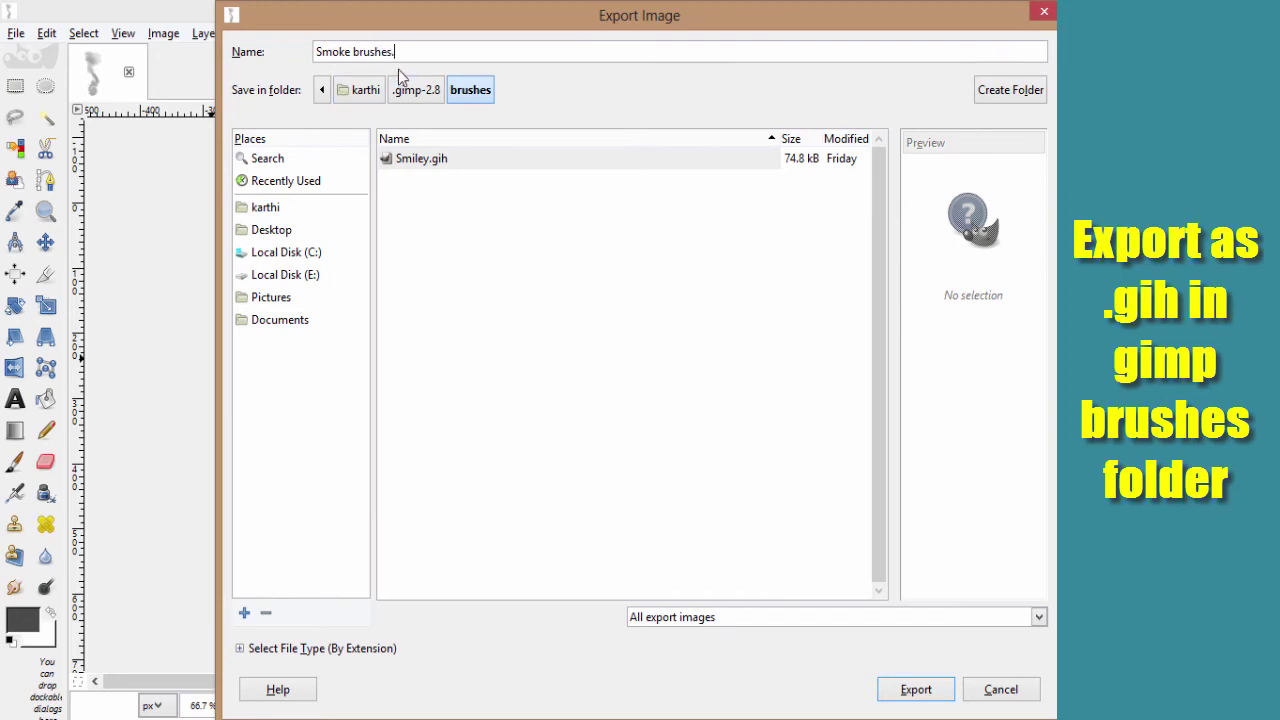
click(250, 649)
scroll(354, 579, down, 2)
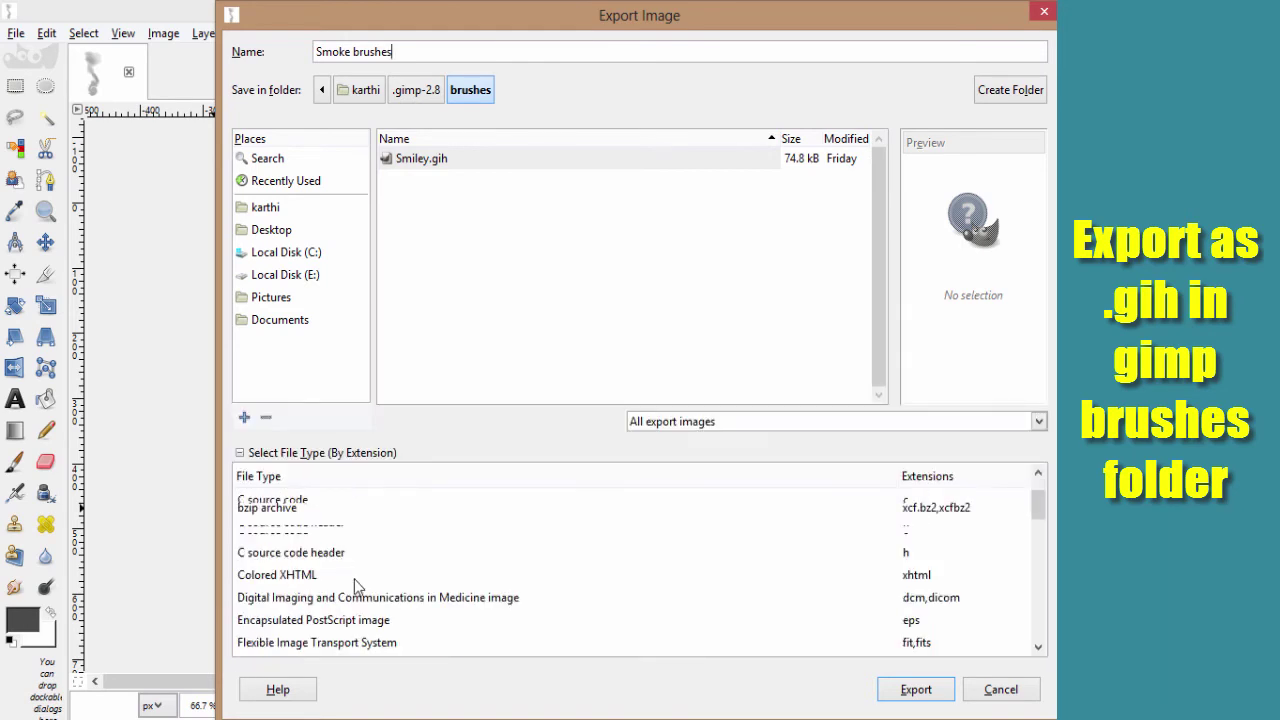
scroll(354, 585, down, 2)
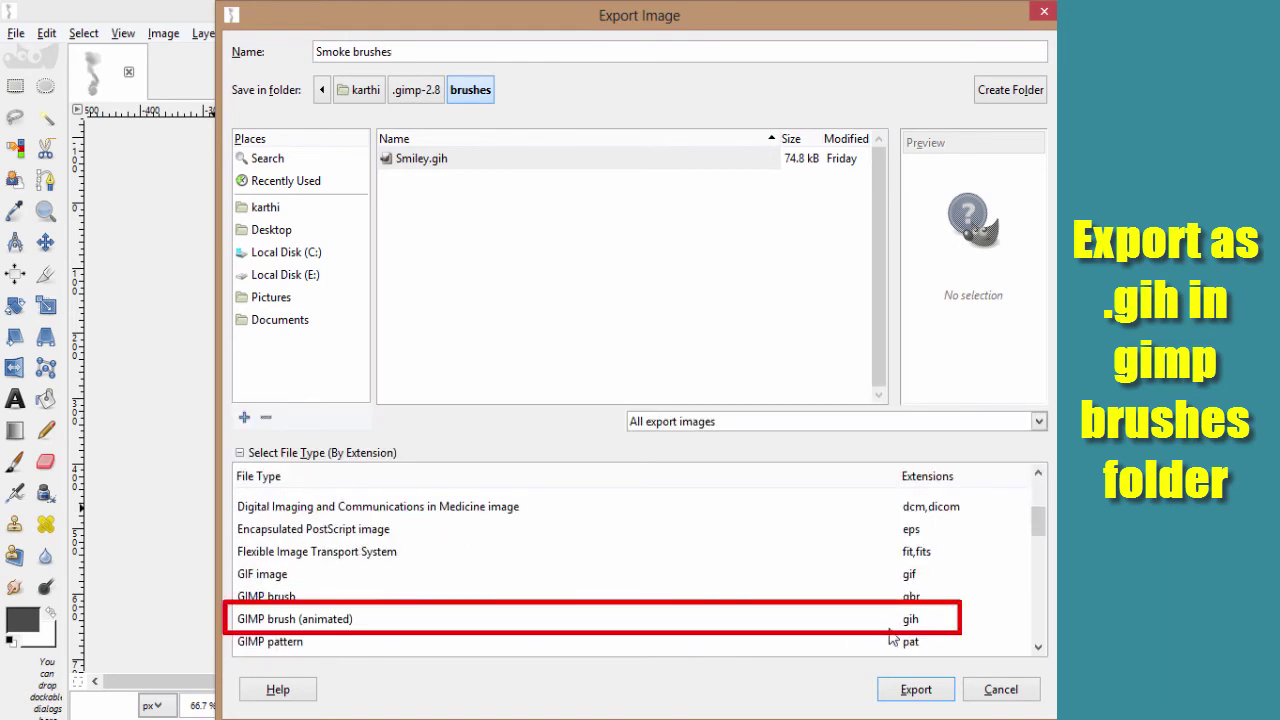
click(897, 628)
click(911, 693)
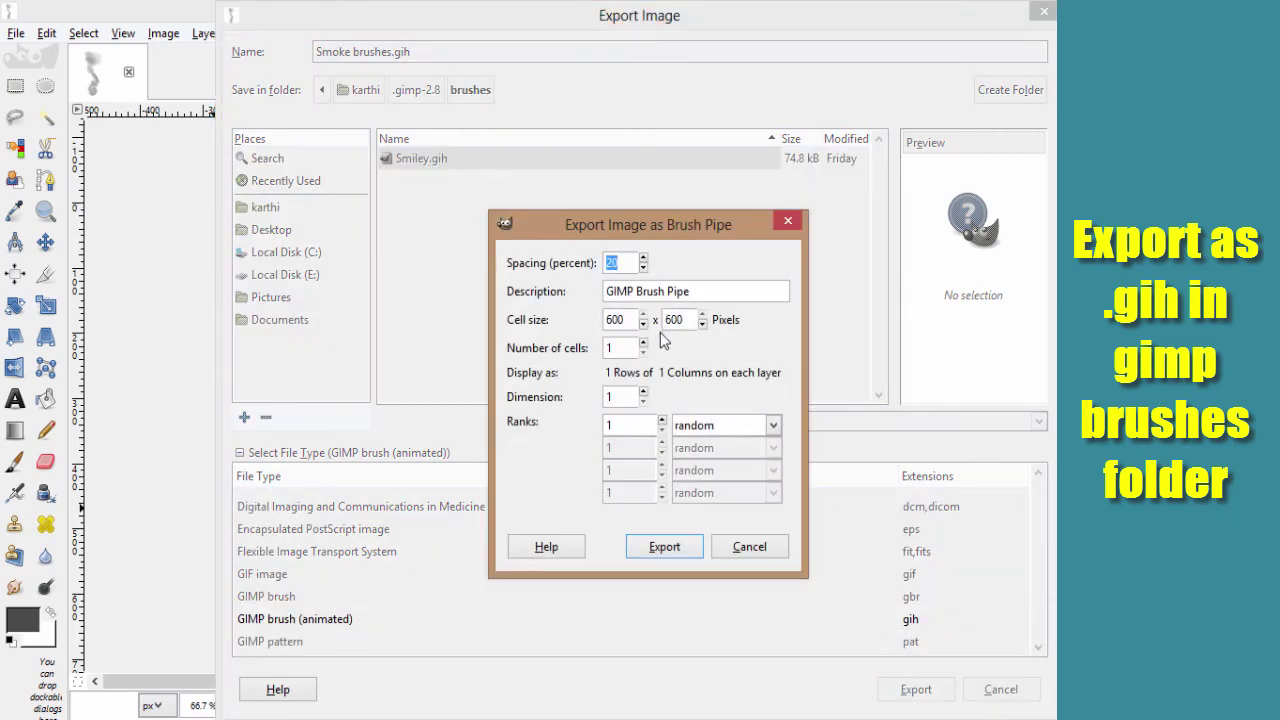
Give the animated brush the description 'Smoke Brush' and export it
key(Tab)
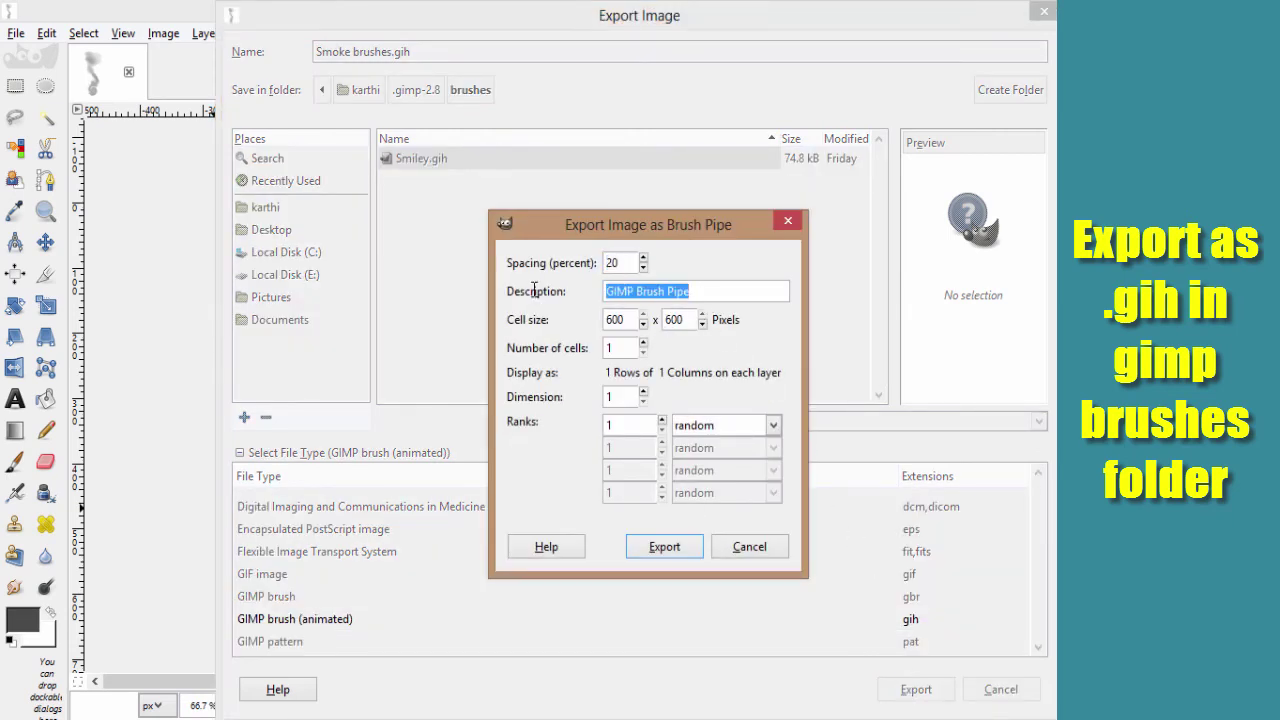
text(Smoke Brush)
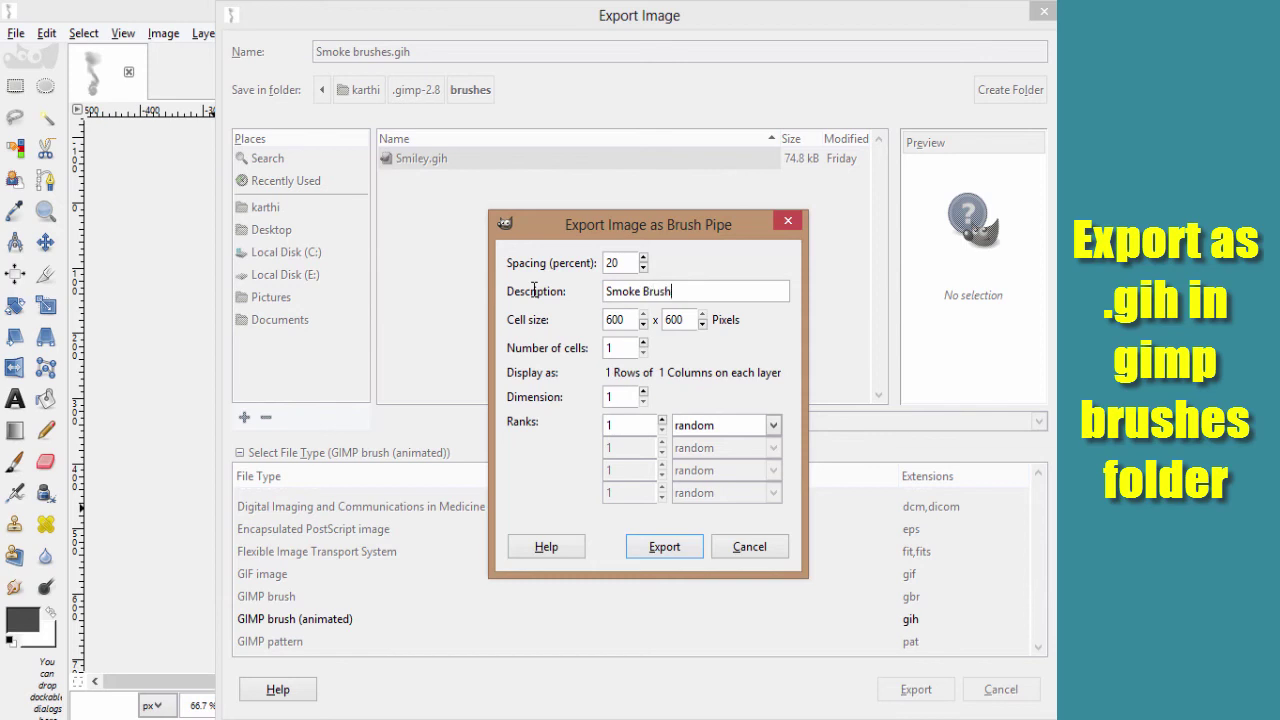
click(660, 545)
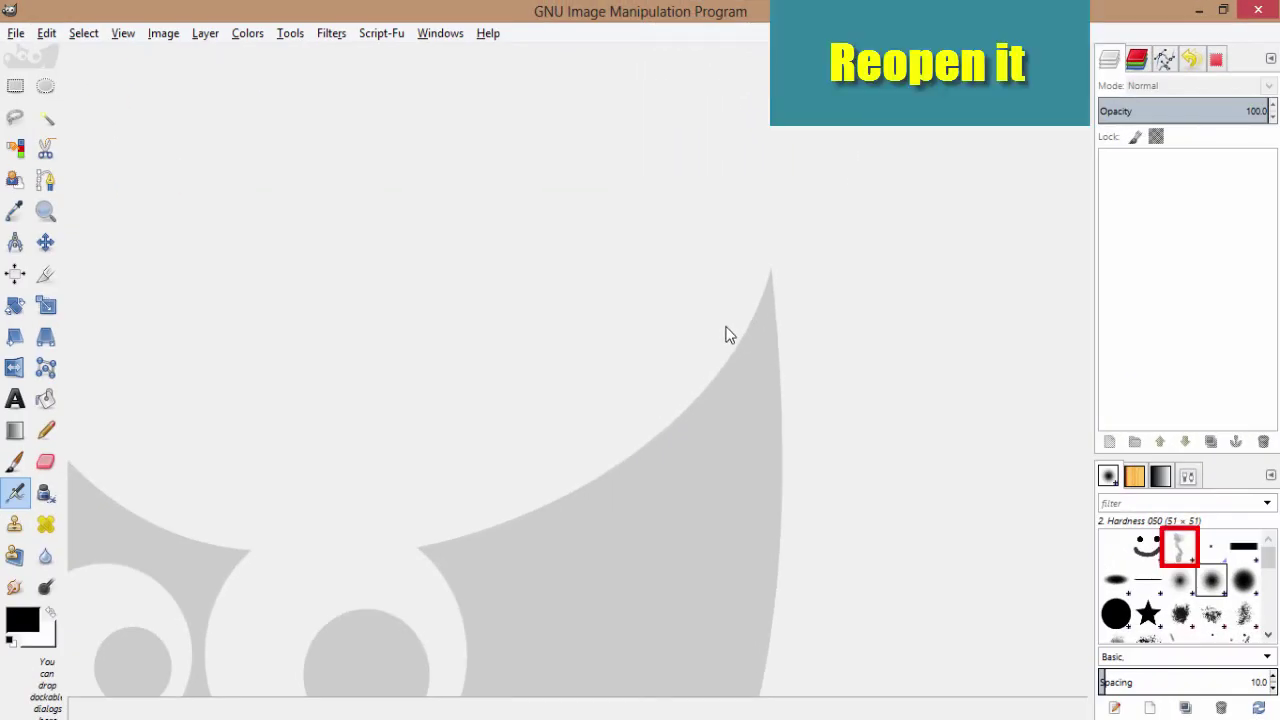
Select Smoke Brush in the Brushes dock and create a new blank 640×400 image
click(1181, 549)
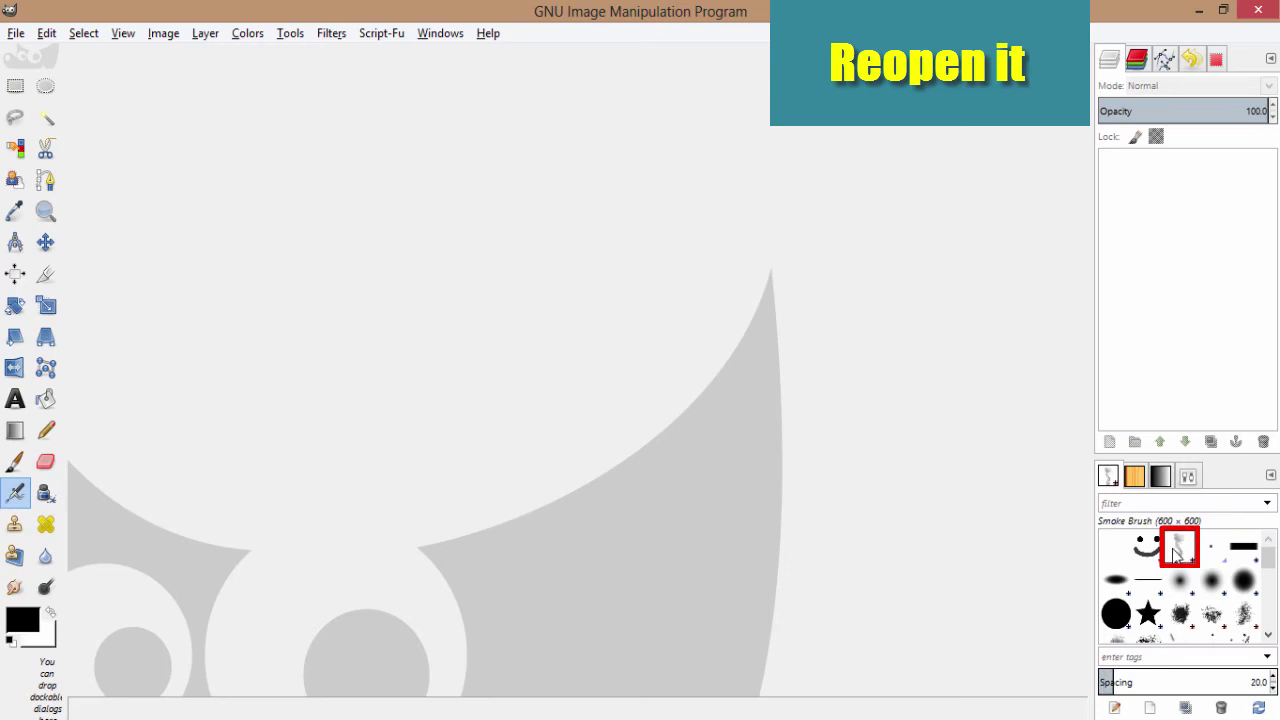
click(18, 33)
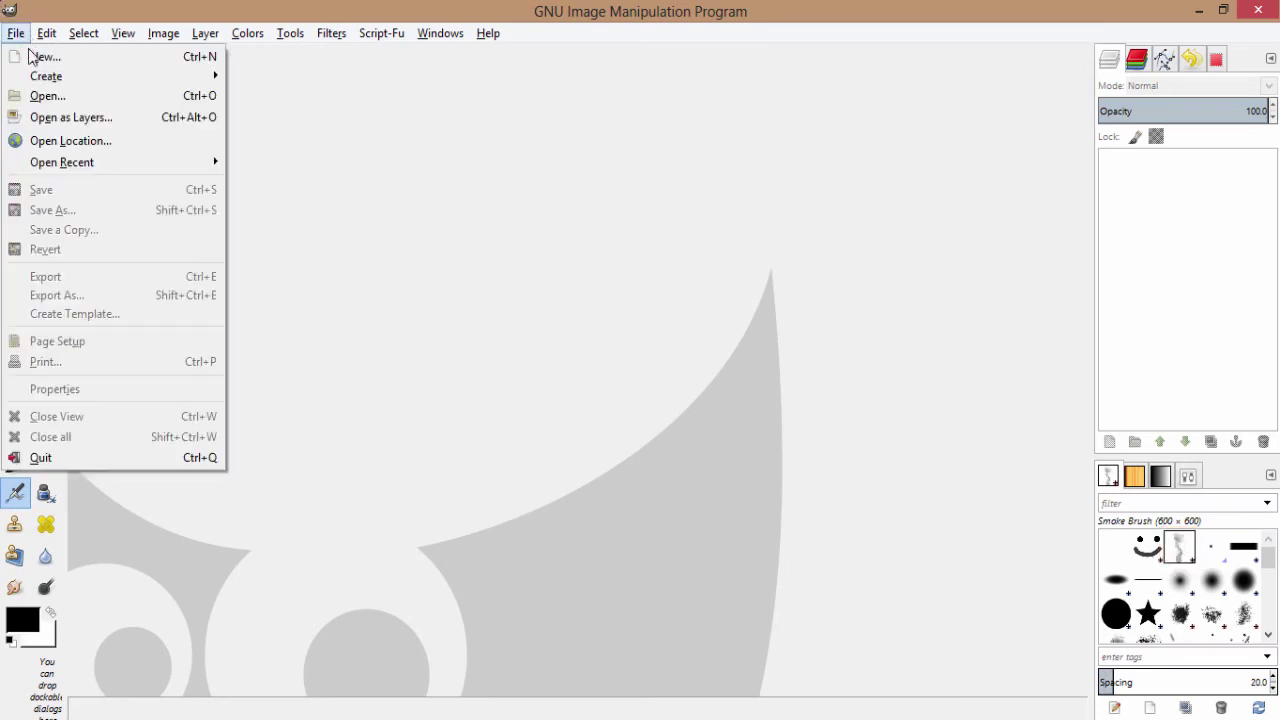
click(50, 57)
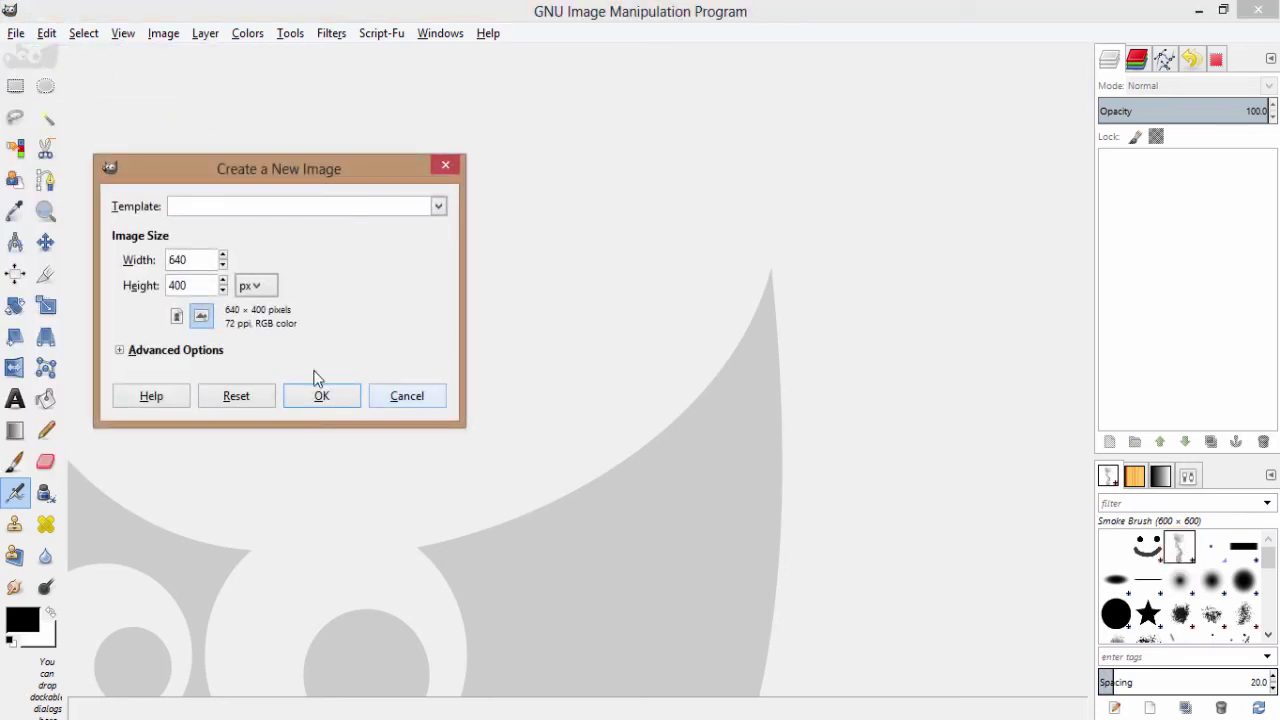
click(332, 402)
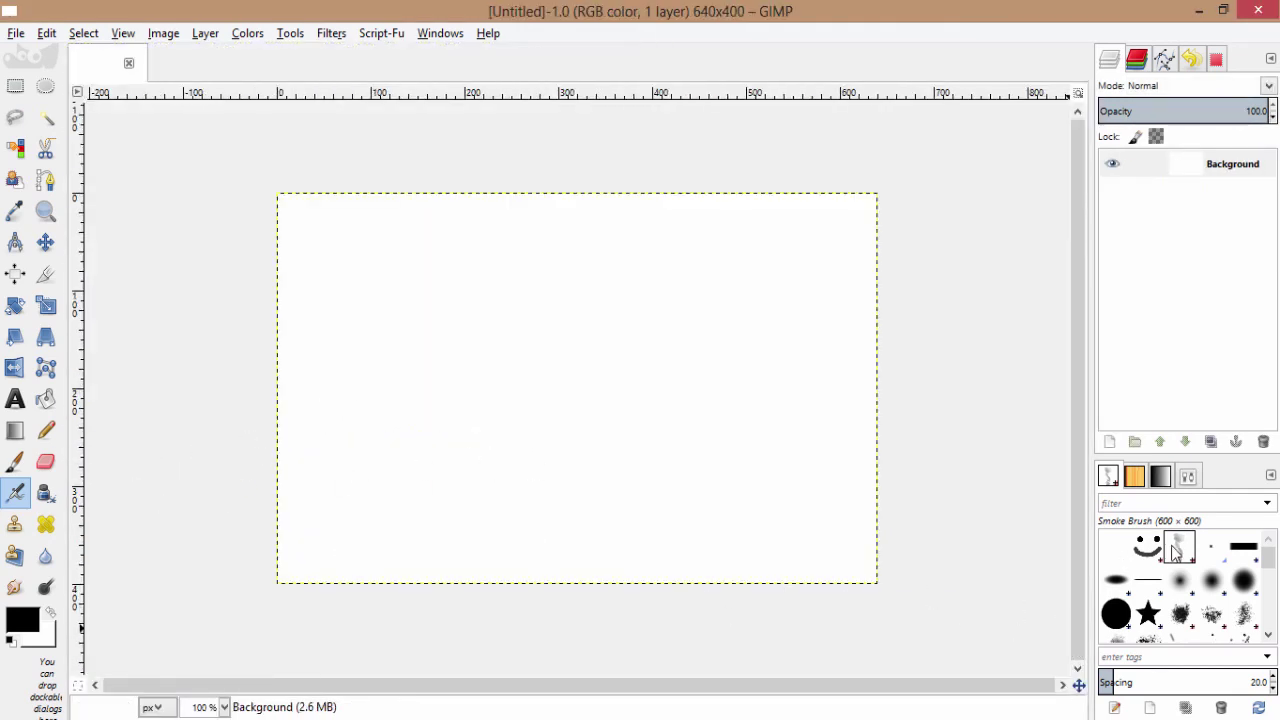
Switch to the Paintbrush and enlarge the Smoke Brush to size 147
click(15, 461)
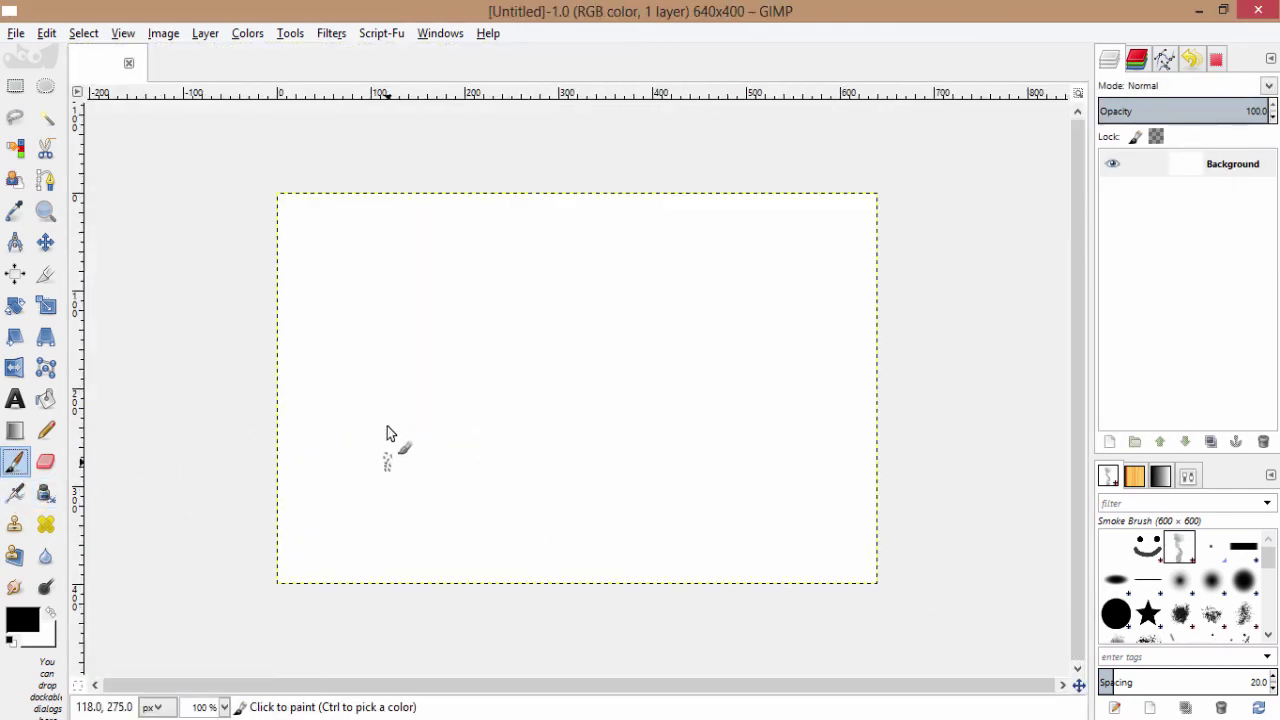
key(bracketright)
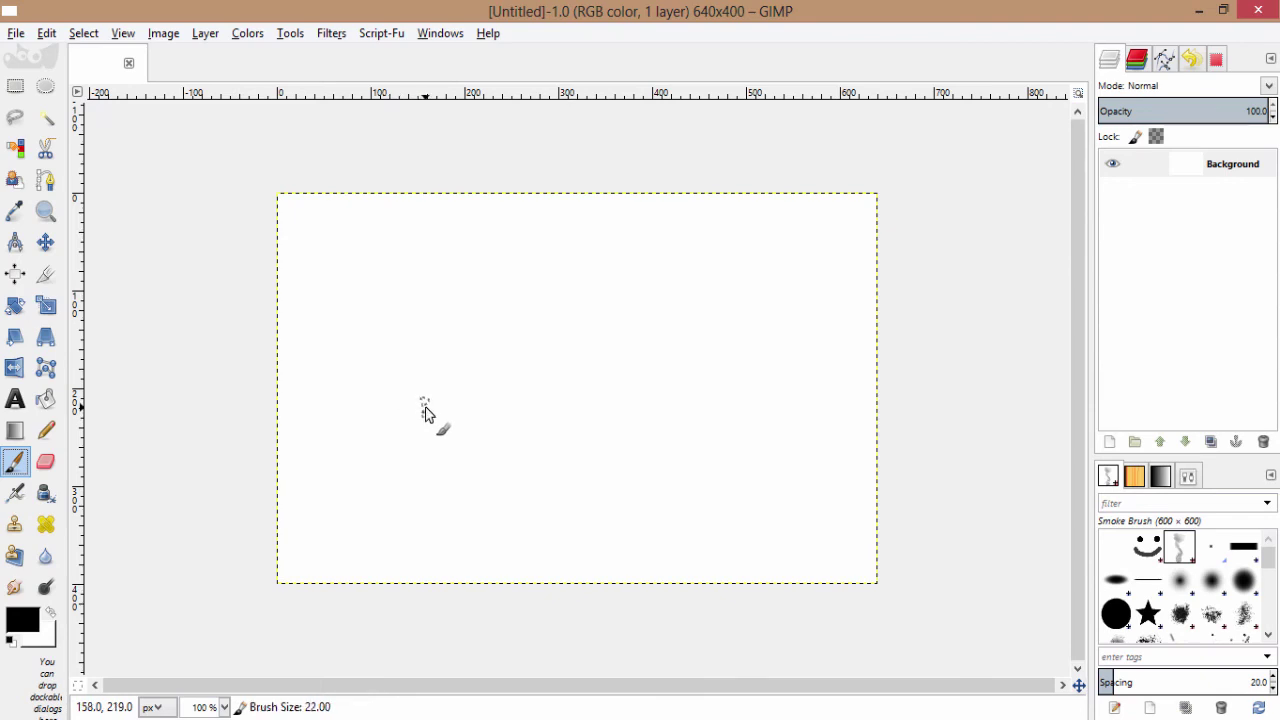
key(bracketright)
key(bracketright)
key(bracketright)
key(bracketright)
key(bracketright)
key(bracketright)
key(bracketright)
key(bracketright)
key(bracketright)
key(bracketright)
key(bracketright)
key(bracketright)
key(bracketright)
key(bracketright)
key(bracketright)
key(bracketright)
key(bracketright)
key(bracketright)
key(bracketright)
key(bracketright)
key(bracketright)
key(bracketright)
key(bracketright)
key(bracketright)
key(bracketright)
key(bracketright)
key(bracketright)
Stamp grey smoke plumes across the middle of the blank canvas
click(425, 412)
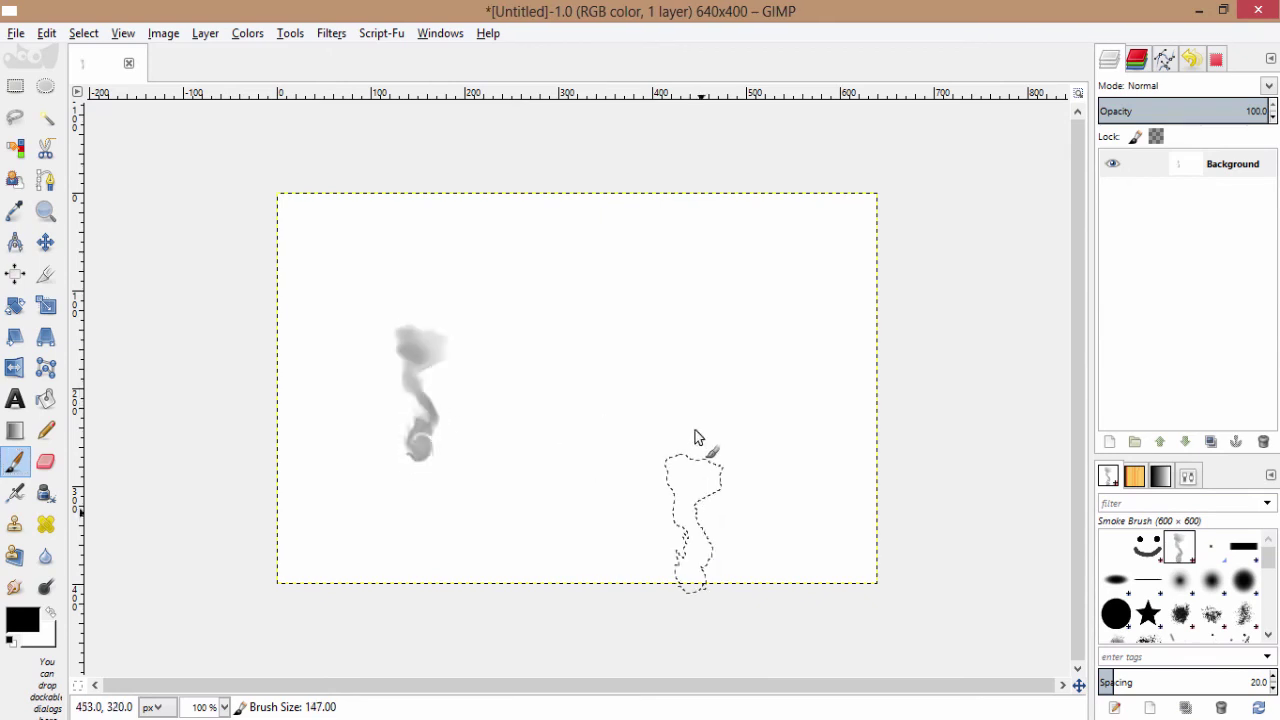
click(584, 372)
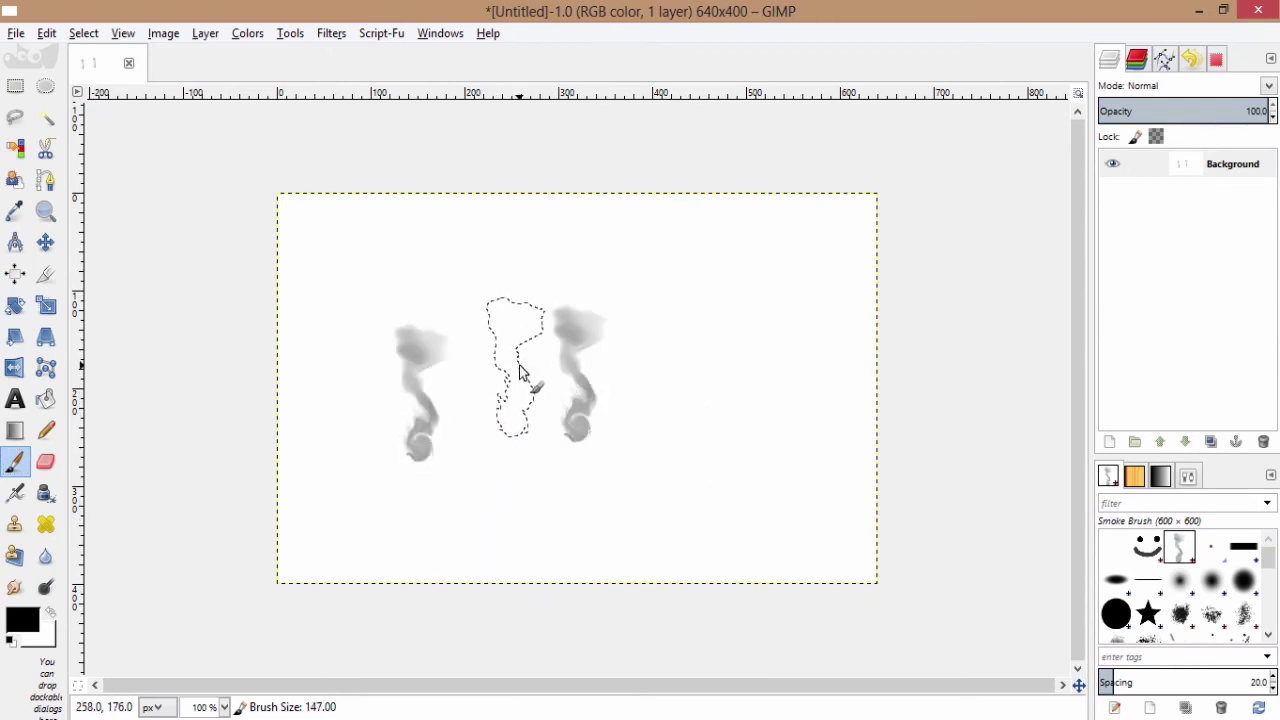
click(520, 372)
click(22, 620)
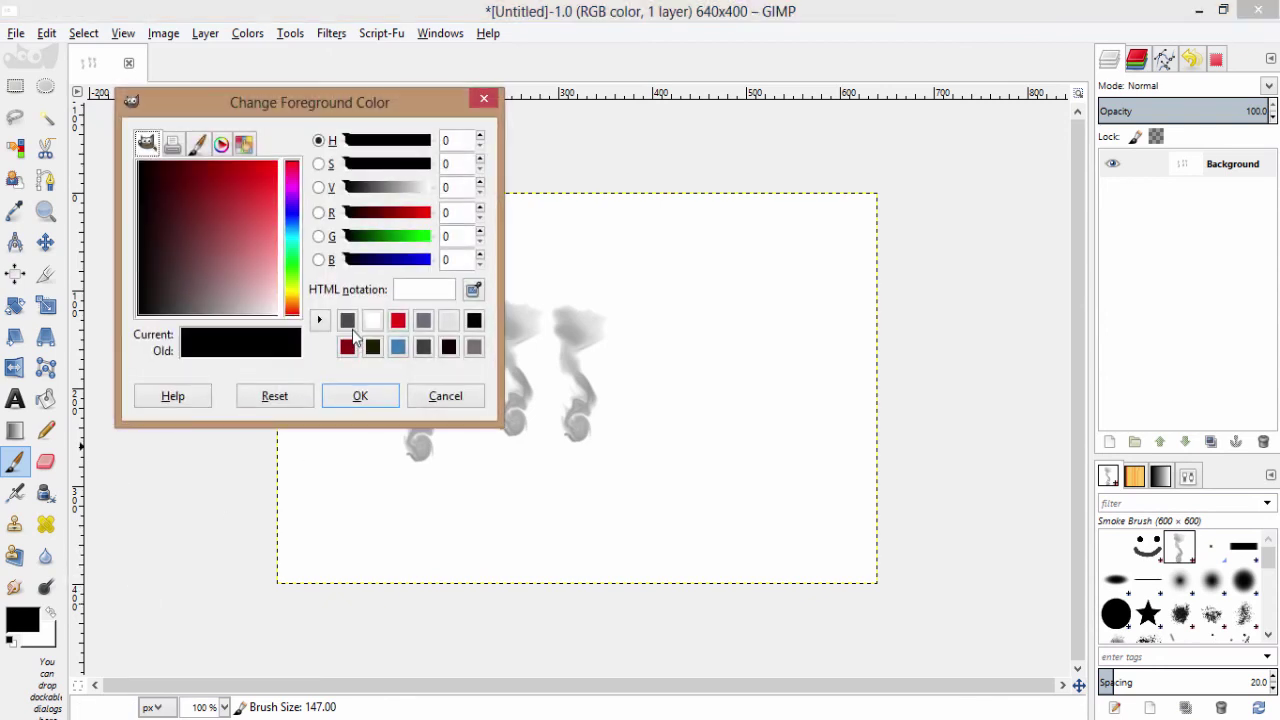
Stamp two pink plumes in dark red, then several grey plumes around the canvas
drag(223, 286, 228, 222)
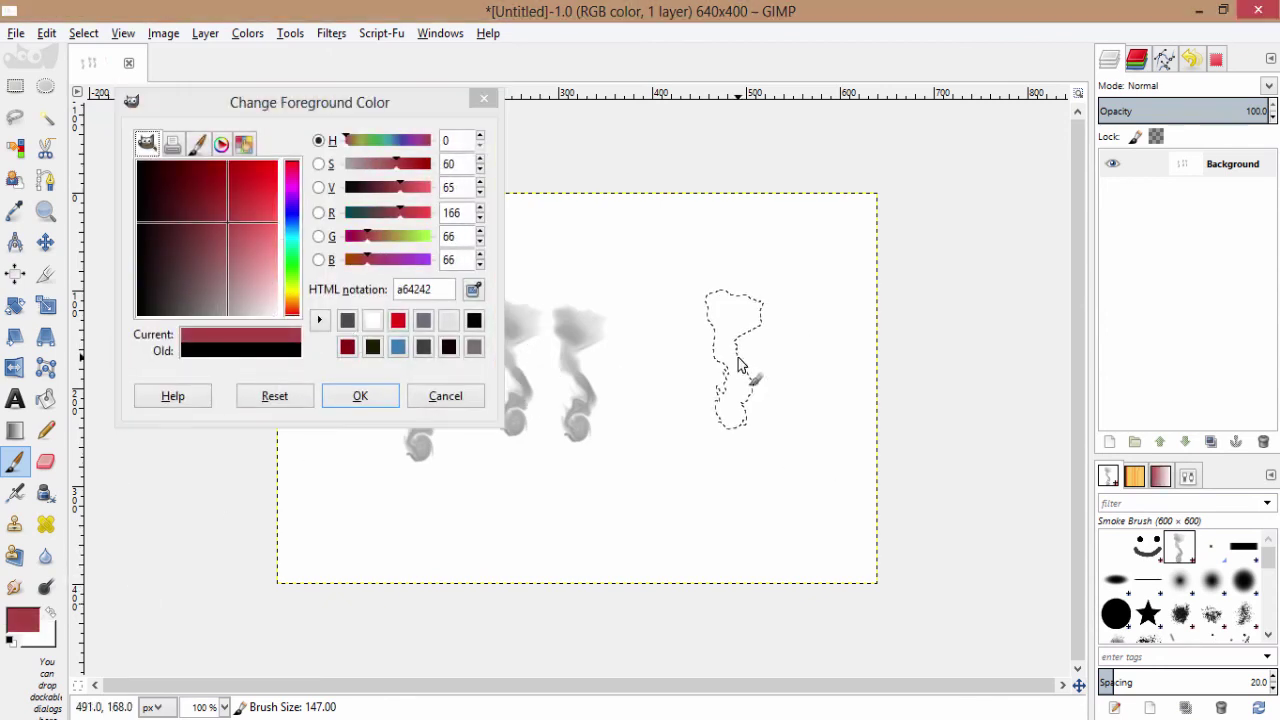
click(738, 362)
click(668, 303)
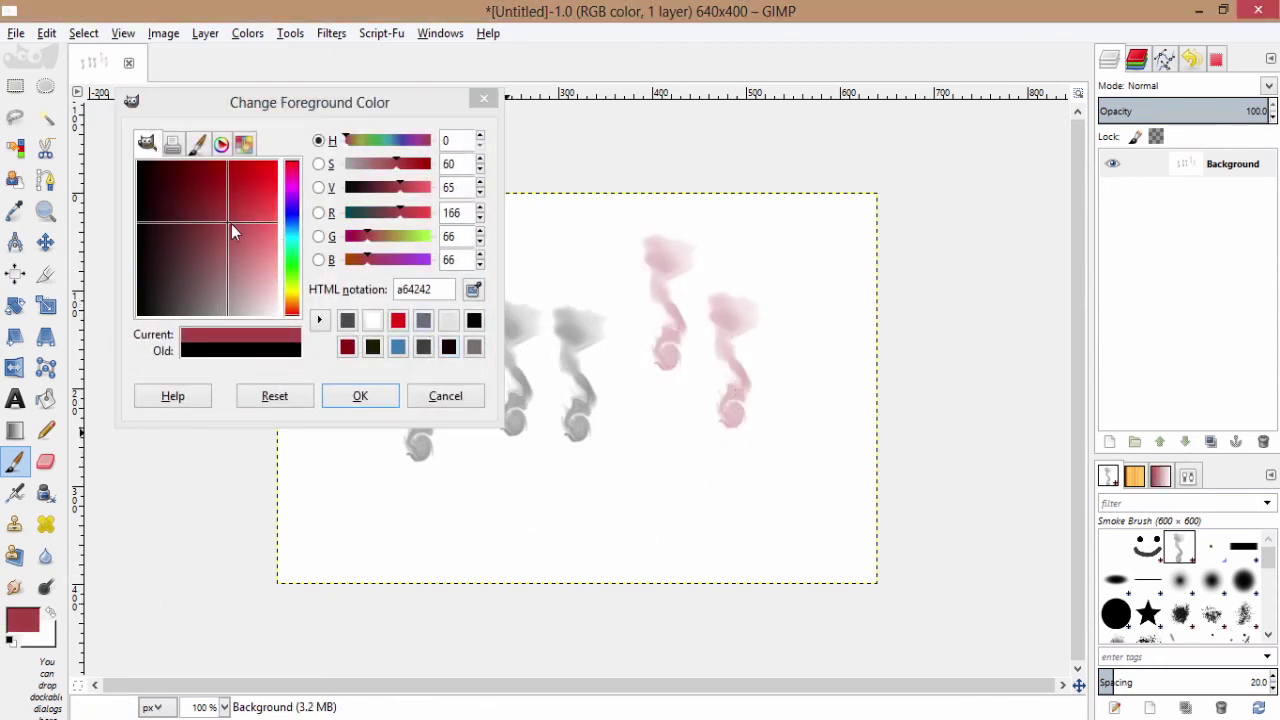
mouse_move(231, 232)
mouse_down()
mouse_move(200, 314)
mouse_move(240, 314)
mouse_move(223, 313)
mouse_up()
click(678, 452)
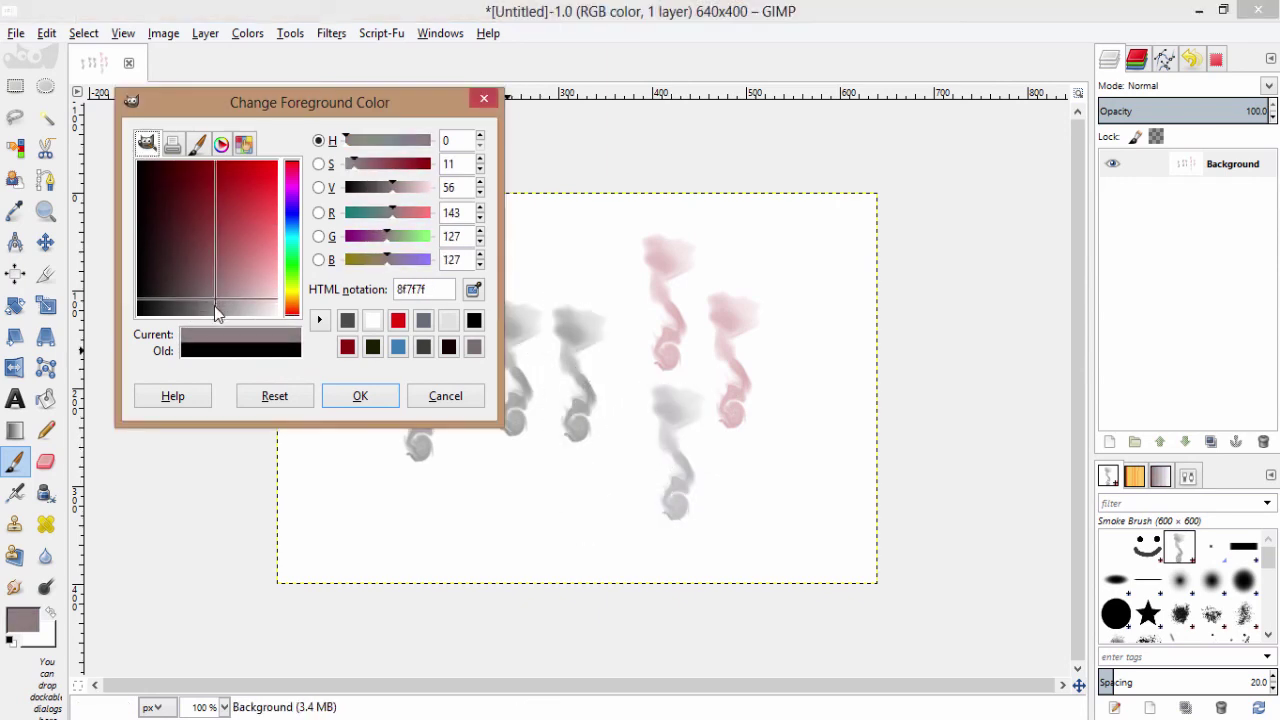
click(598, 266)
click(782, 264)
click(828, 352)
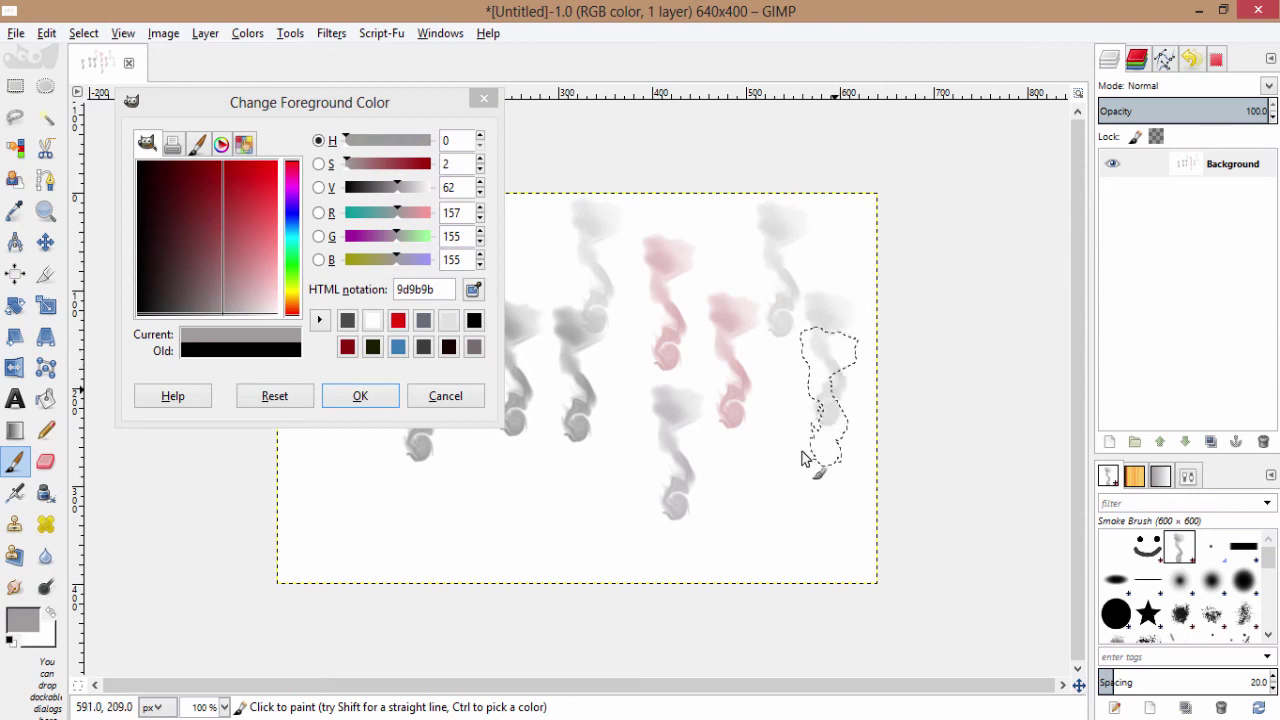
click(785, 455)
Switch the foreground to pure red and stamp two red smoke plumes
click(292, 114)
click(398, 320)
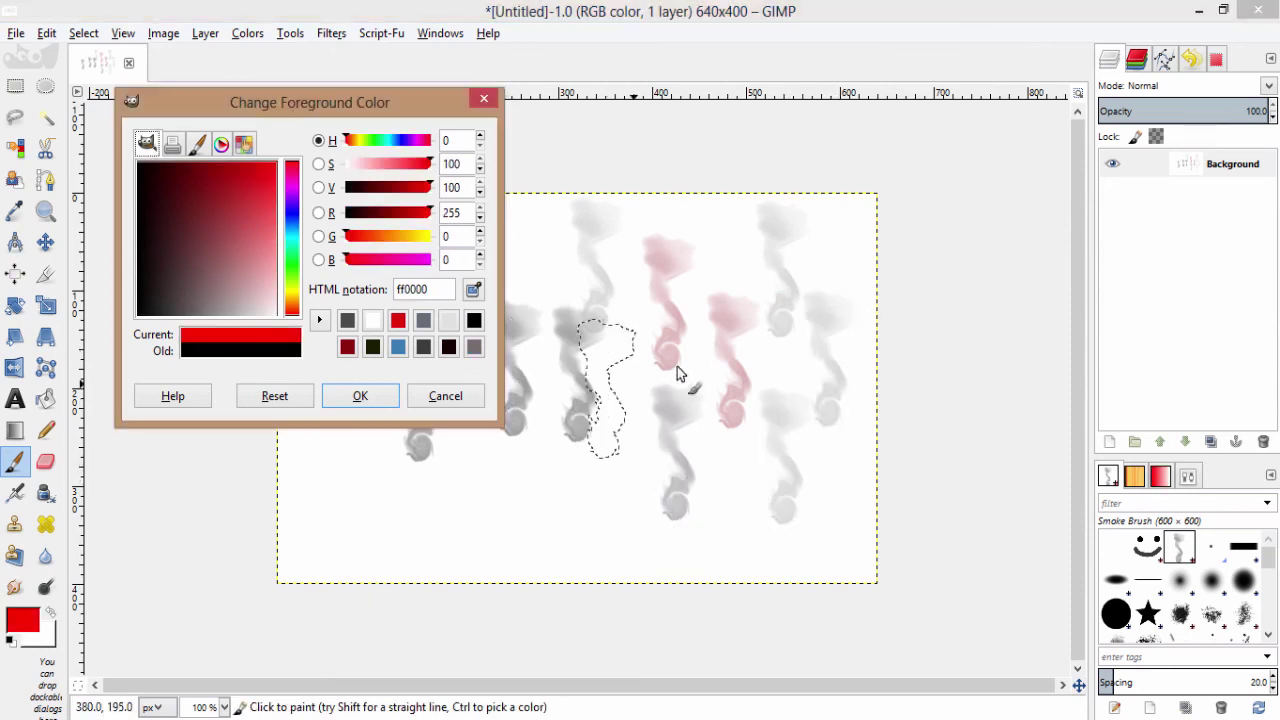
click(677, 368)
click(716, 276)
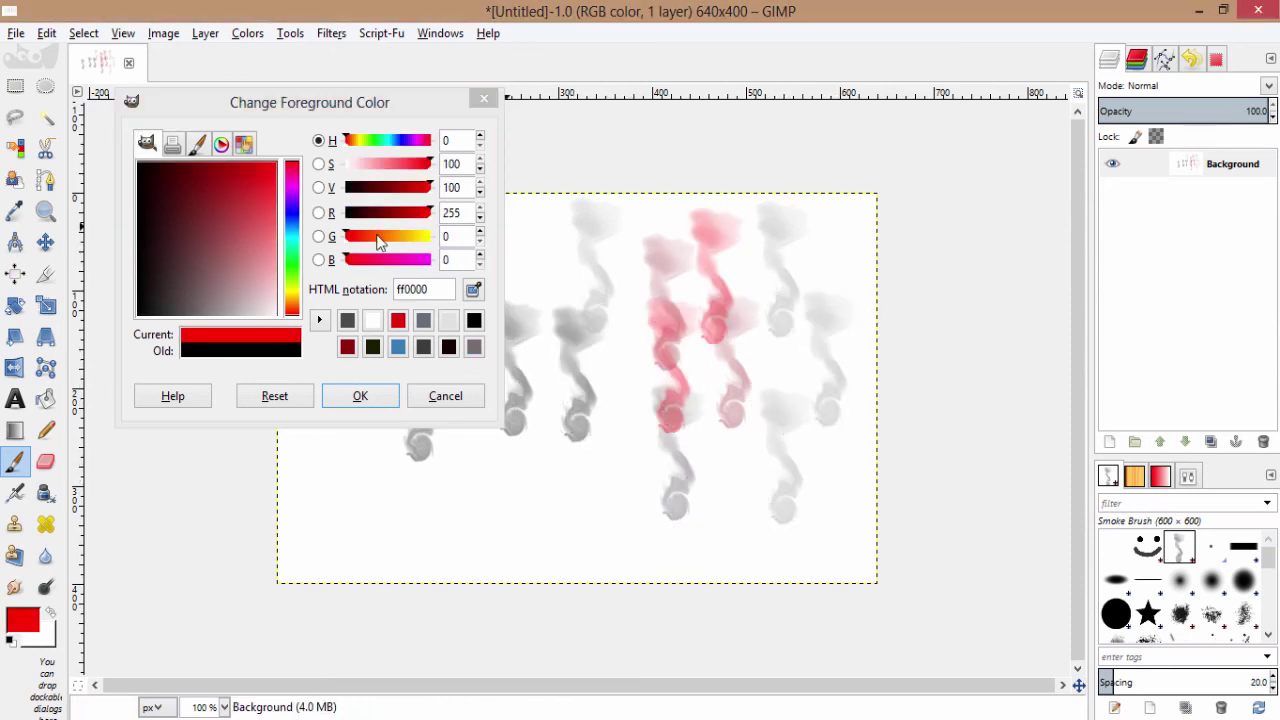
Switch the foreground to yellow and stamp yellow plumes along the lower canvas
drag(389, 238, 412, 237)
click(593, 478)
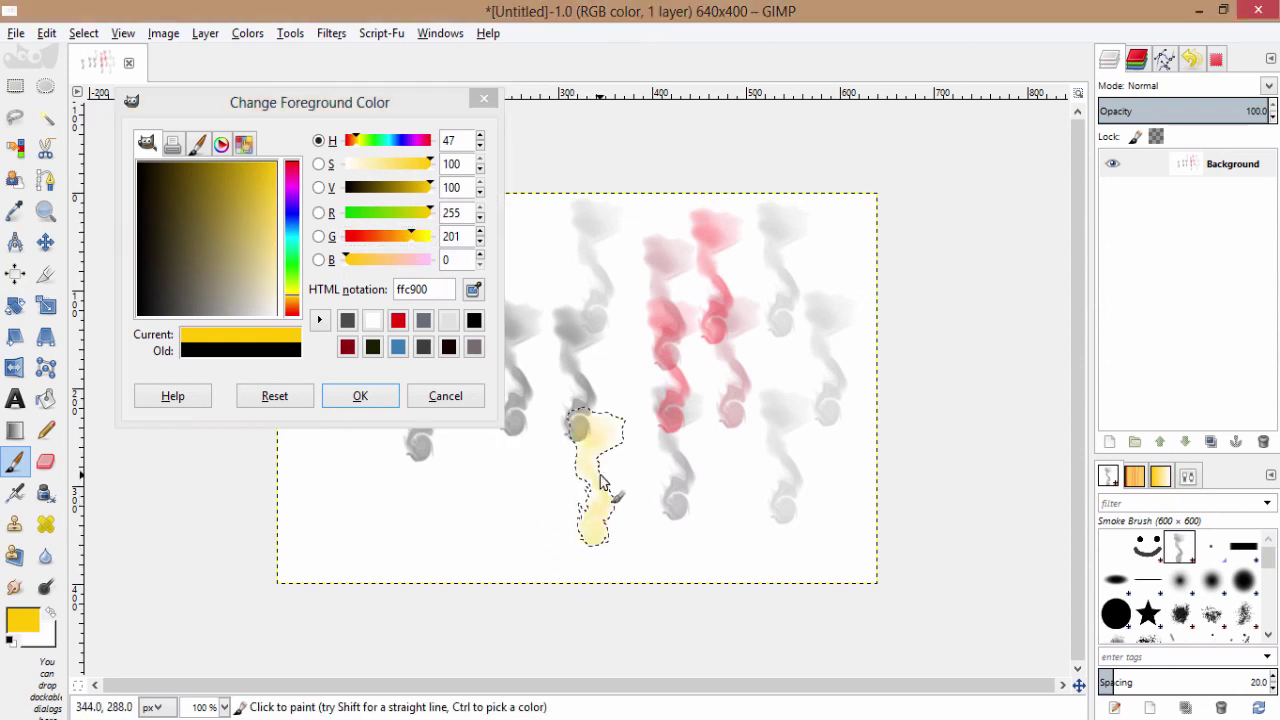
click(660, 382)
click(537, 476)
click(470, 492)
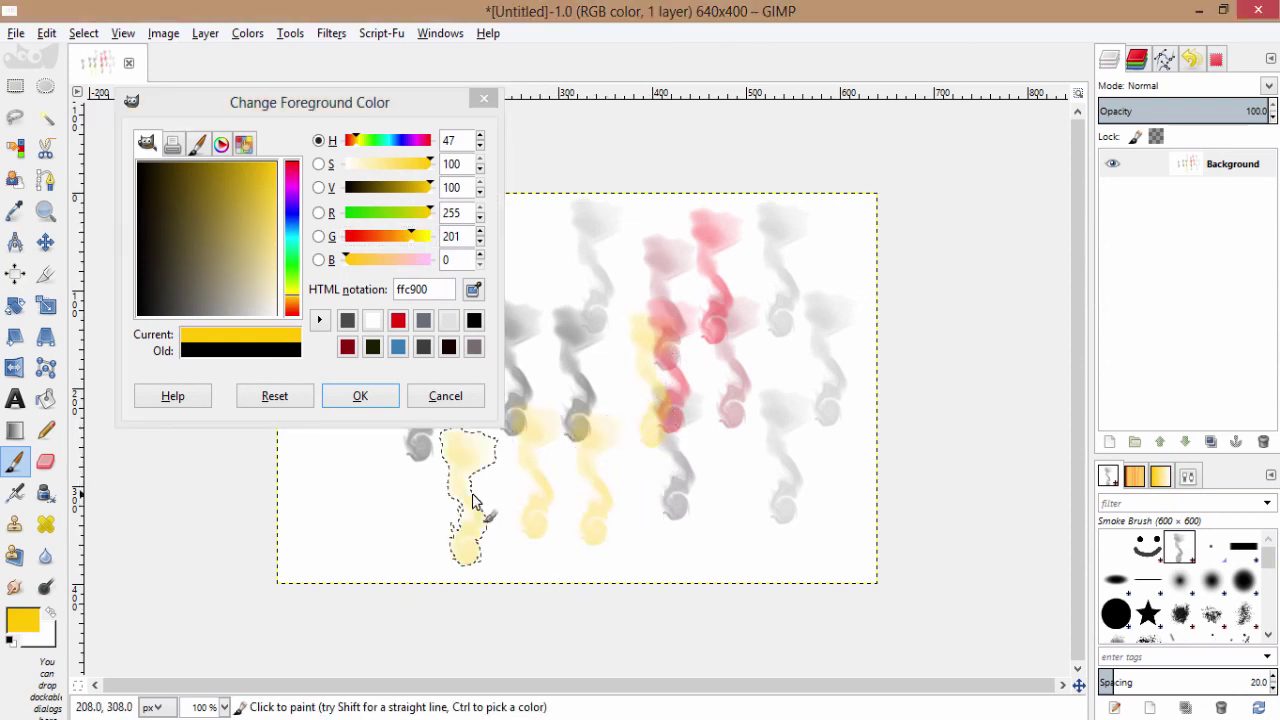
click(616, 490)
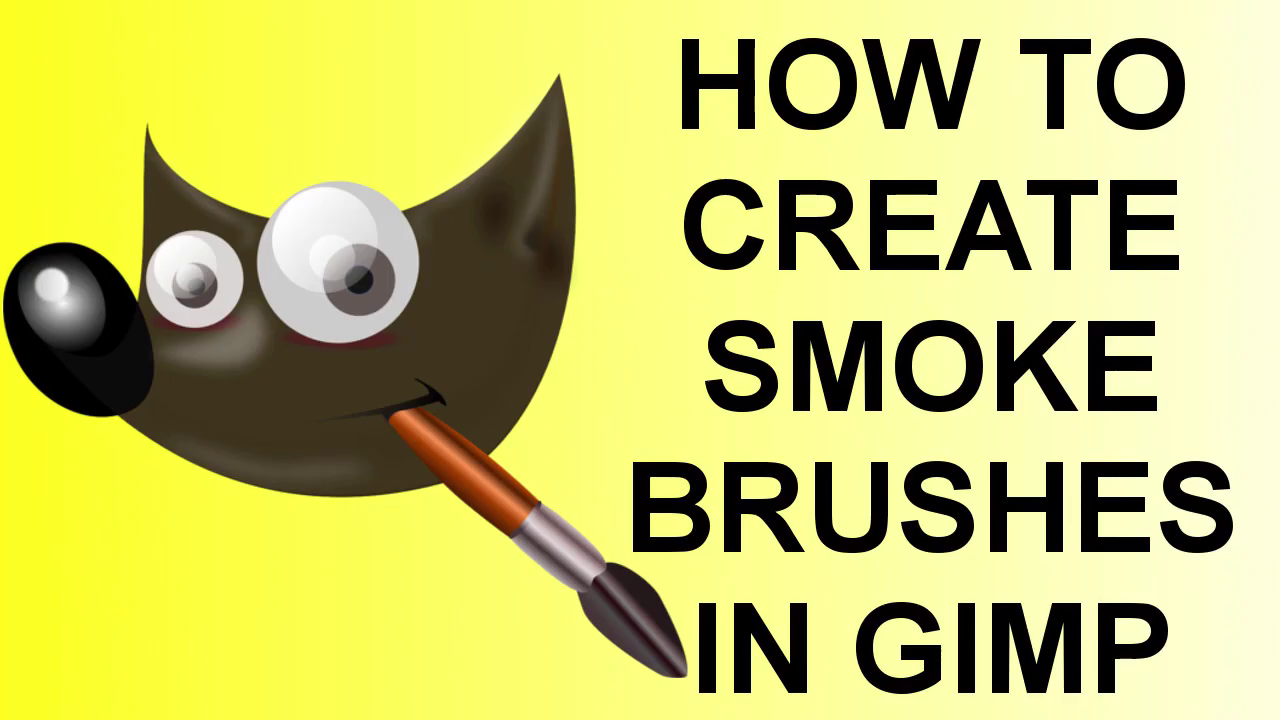